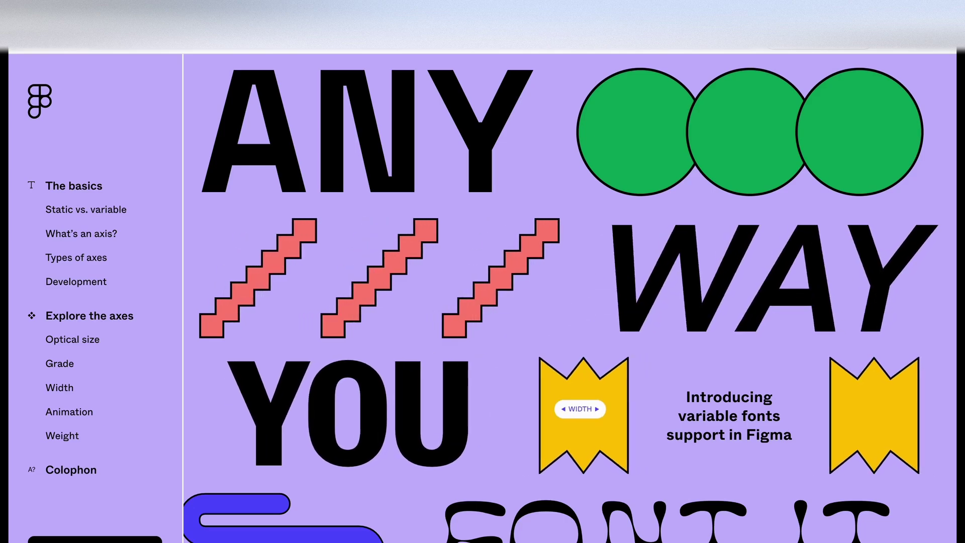
Scroll past the 'ANY WAY YOU FONT IT' banner to the 'Variable fonts: the basics' heading
scroll(676, 407, "down", 3)
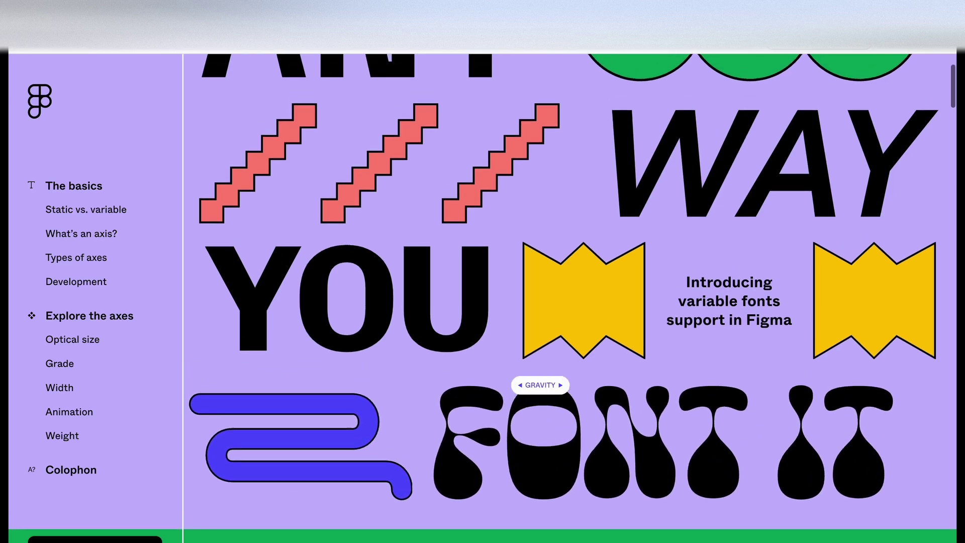
scroll(541, 385, "up", 3)
scroll(540, 385, "down", 9)
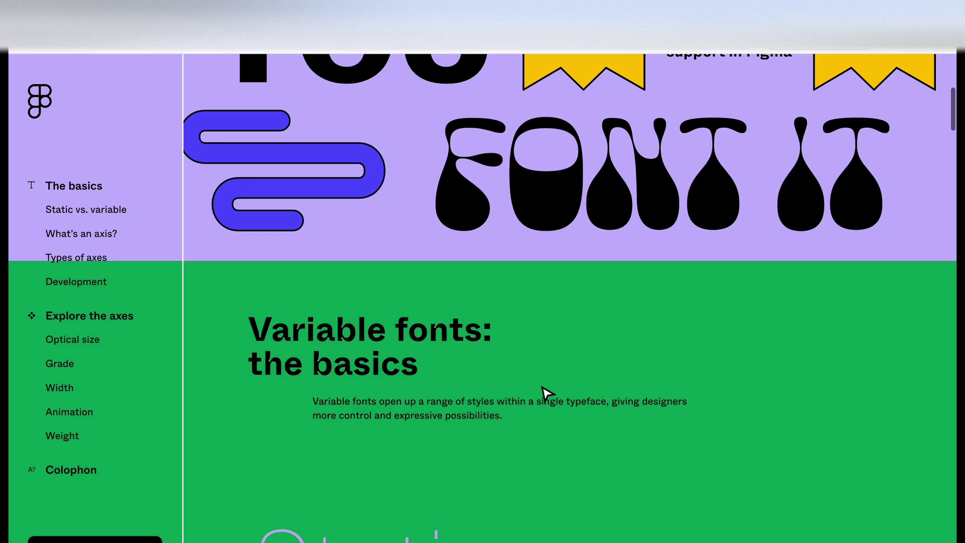
Scroll through the Static/Variable and Flexible/Details Width and Weight demos to the axis section
scroll(544, 394, "down", 3)
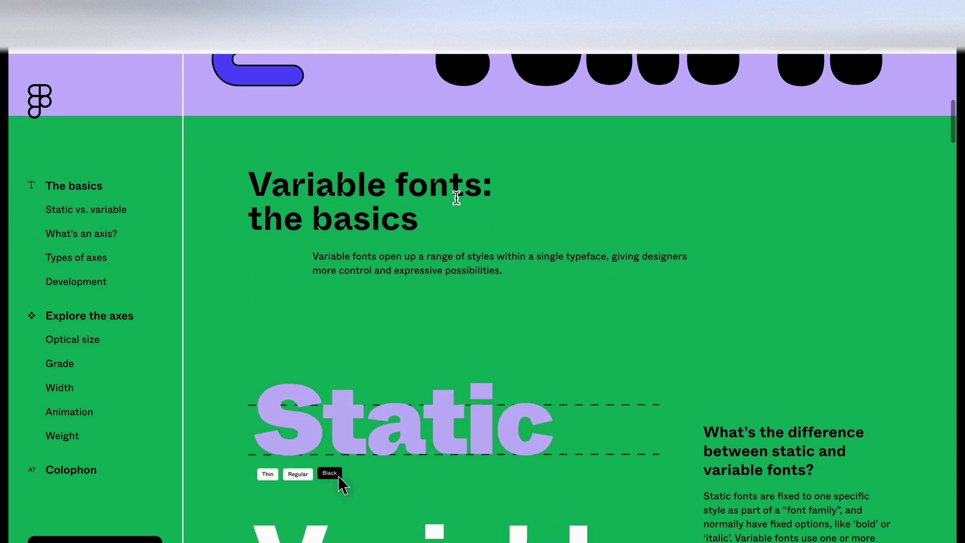
scroll(804, 259, "down", 1)
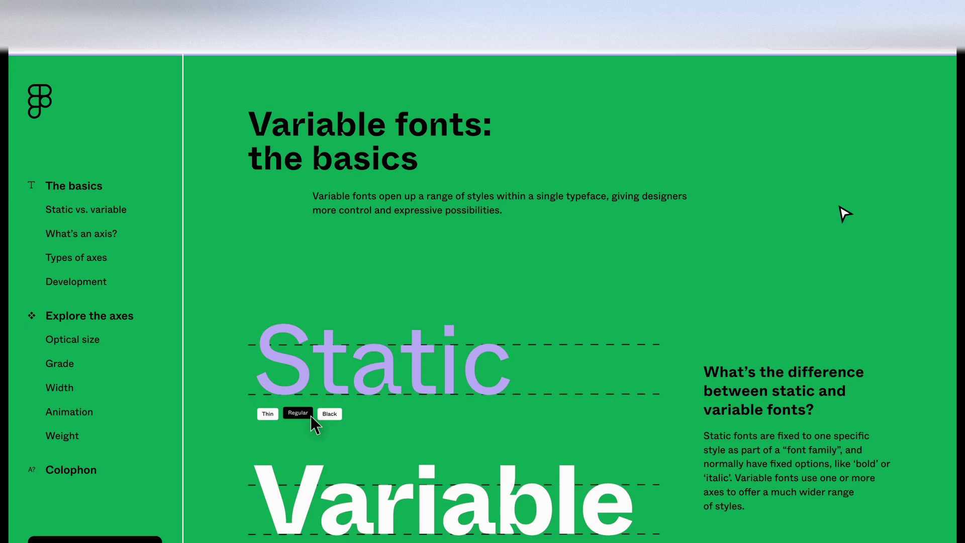
scroll(841, 215, "down", 3)
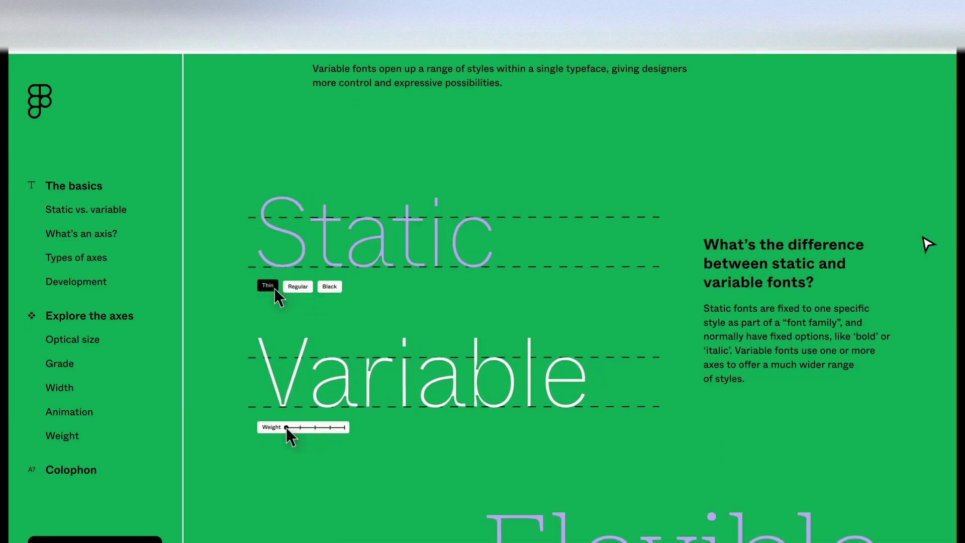
scroll(917, 208, "down", 1)
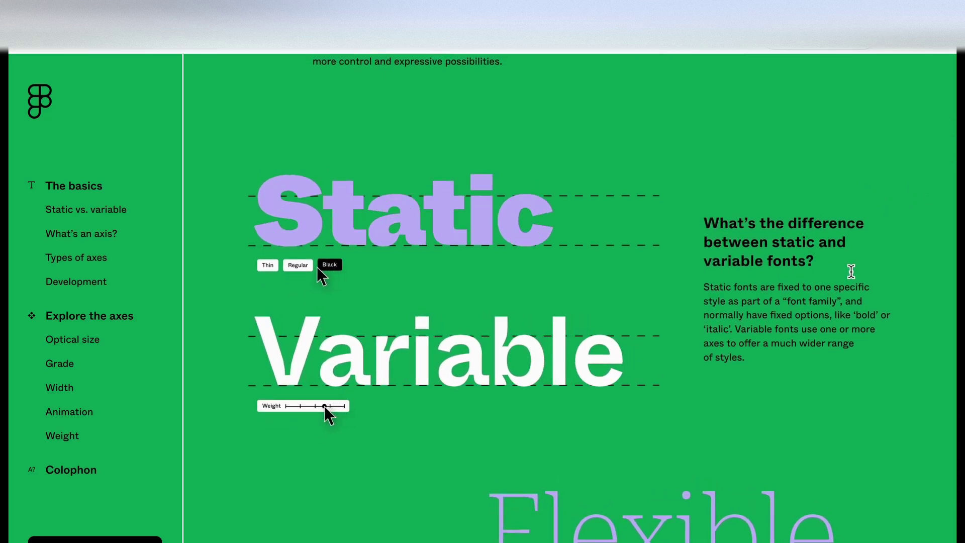
scroll(877, 275, "down", 1)
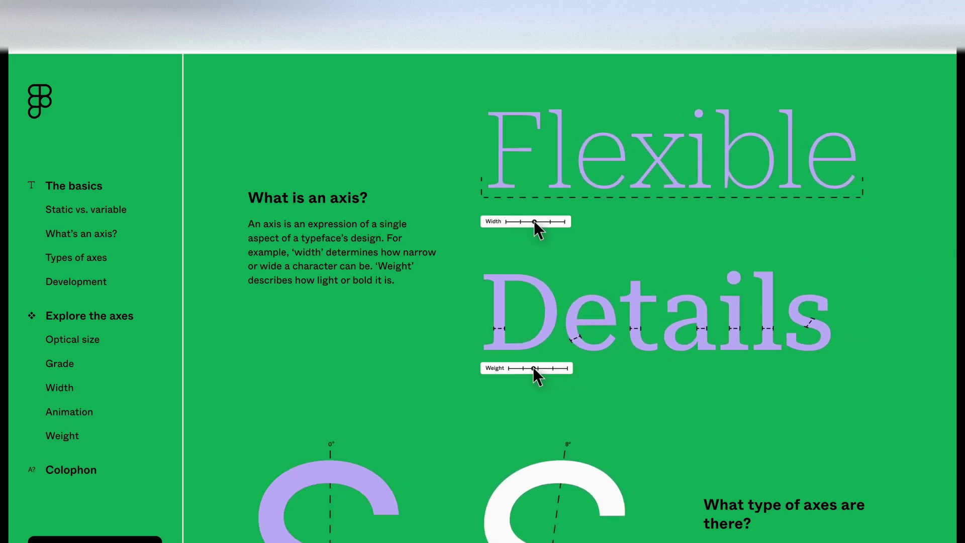
Scroll past the S slant demos and development section to the 'Size 144pt' optical-size demo
scroll(942, 241, "down", 6)
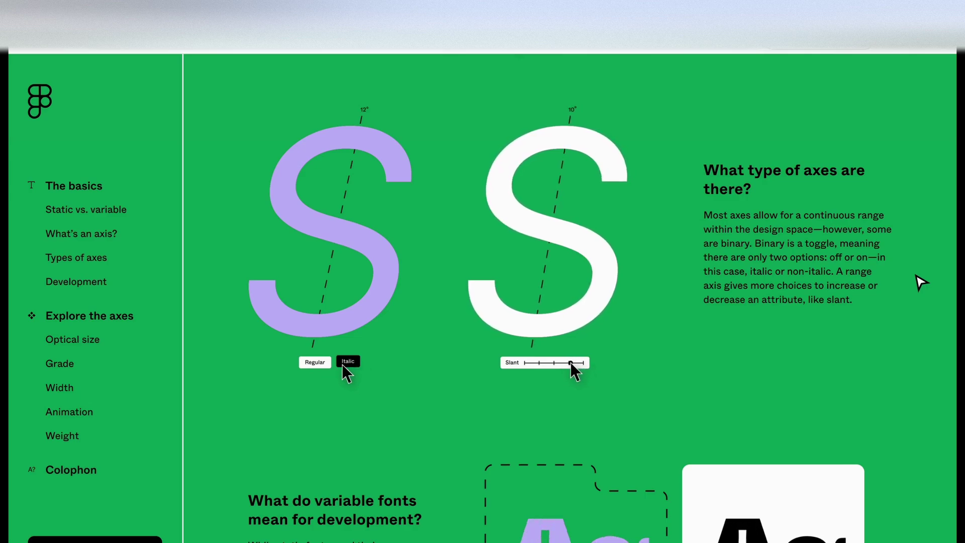
scroll(921, 282, "down", 1)
mouse_move(420, 388)
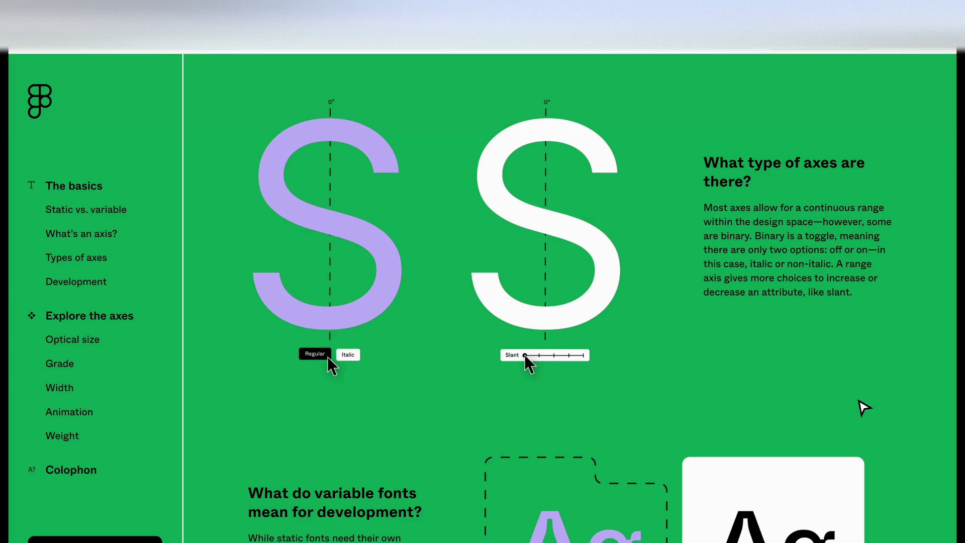
scroll(863, 407, "down", 6)
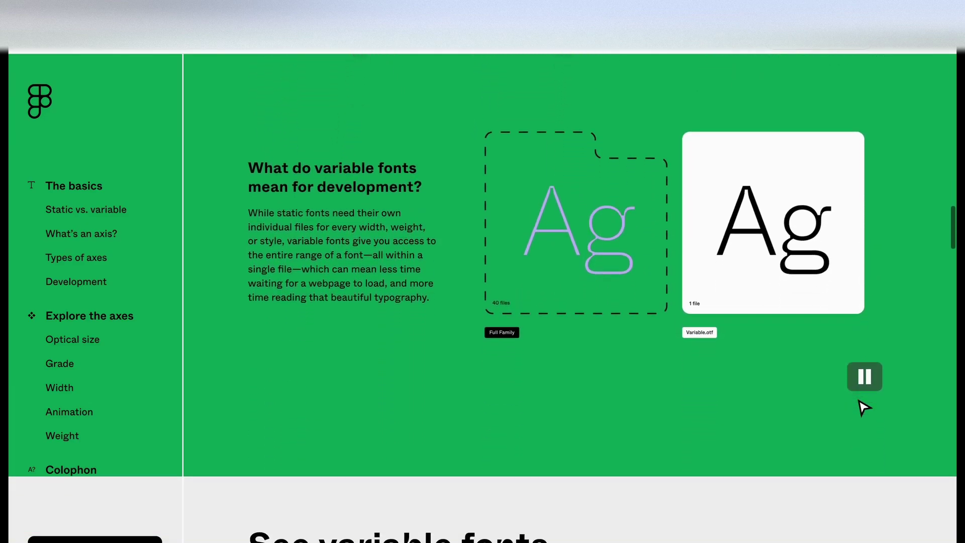
scroll(864, 407, "down", 8)
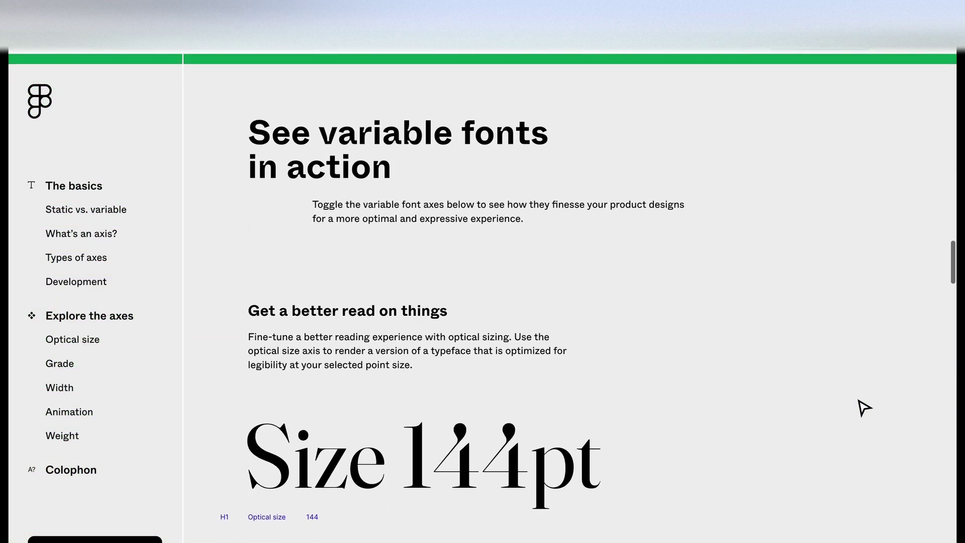
Scroll through the Size 144pt–36pt optical size samples down to 'Make the grade'
scroll(825, 334, "down", 2)
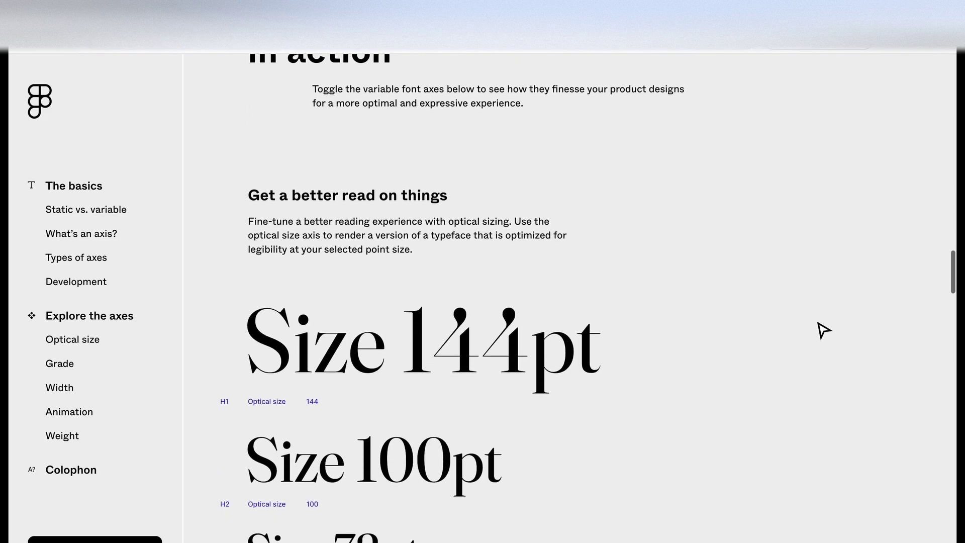
scroll(772, 262, "down", 1)
scroll(699, 191, "down", 2)
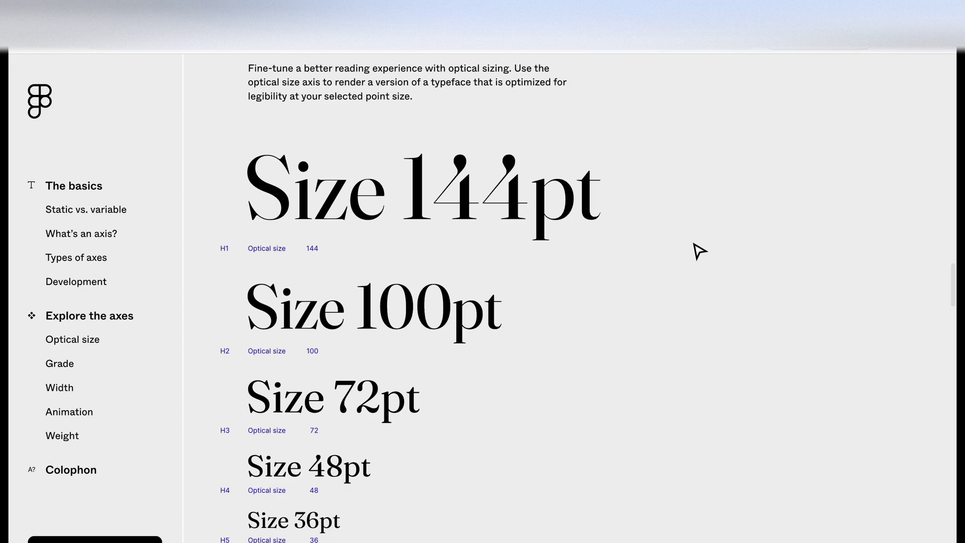
scroll(823, 271, "up", 2)
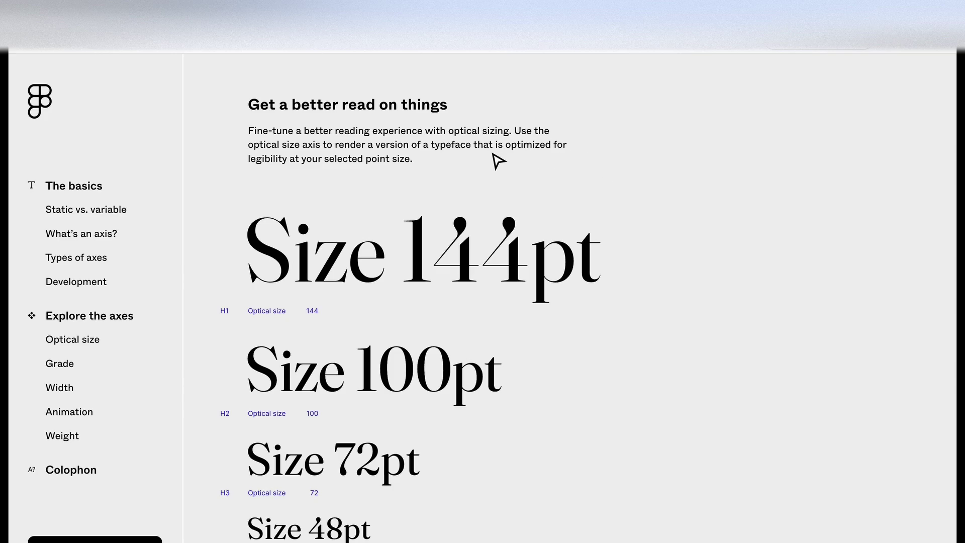
scroll(686, 195, "down", 1)
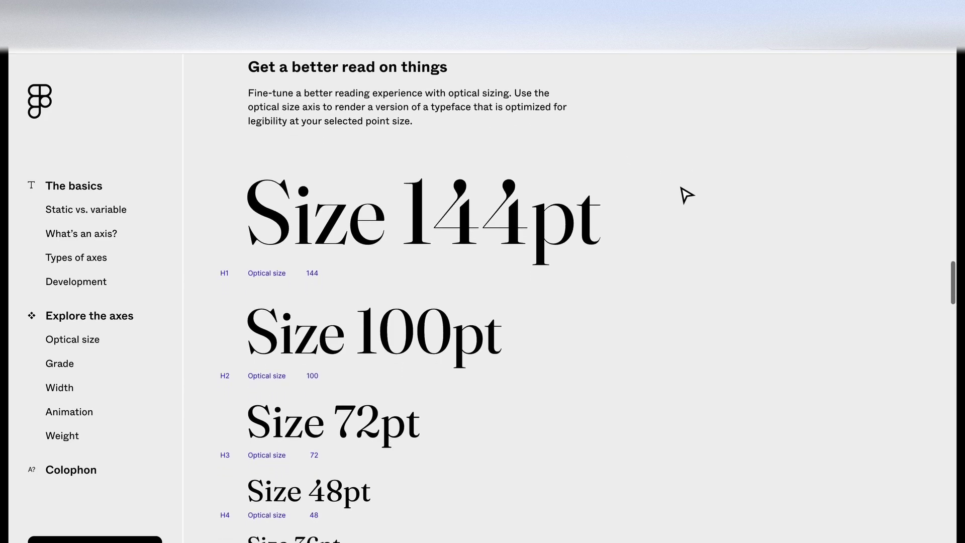
scroll(695, 245, "down", 10)
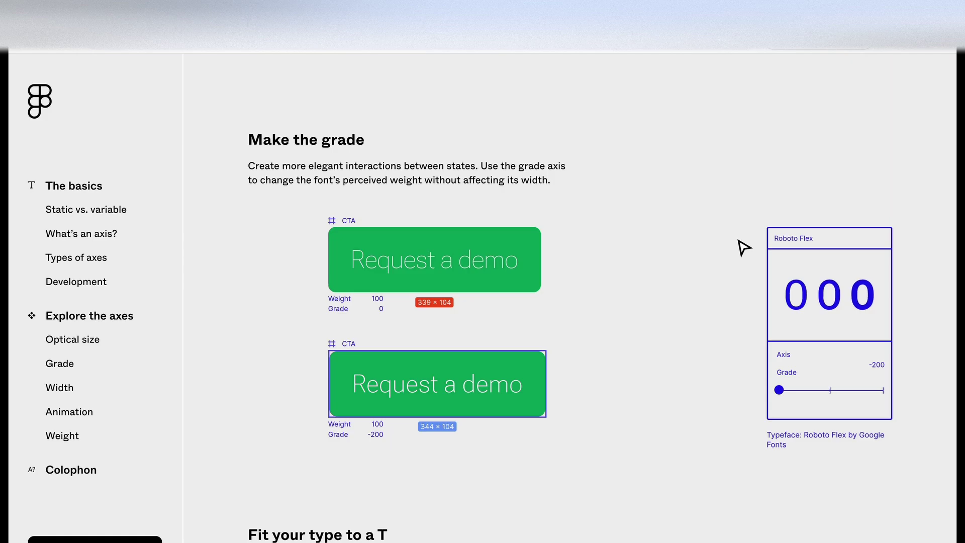
Scroll down to the 'Express yourself' Shop example set in WT Zaft²
scroll(743, 247, "down", 15)
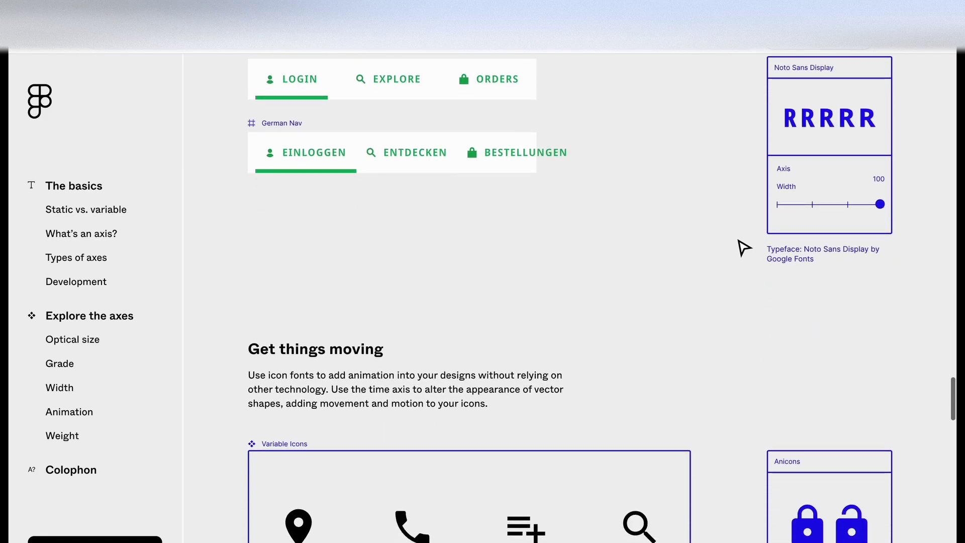
scroll(744, 247, "down", 6)
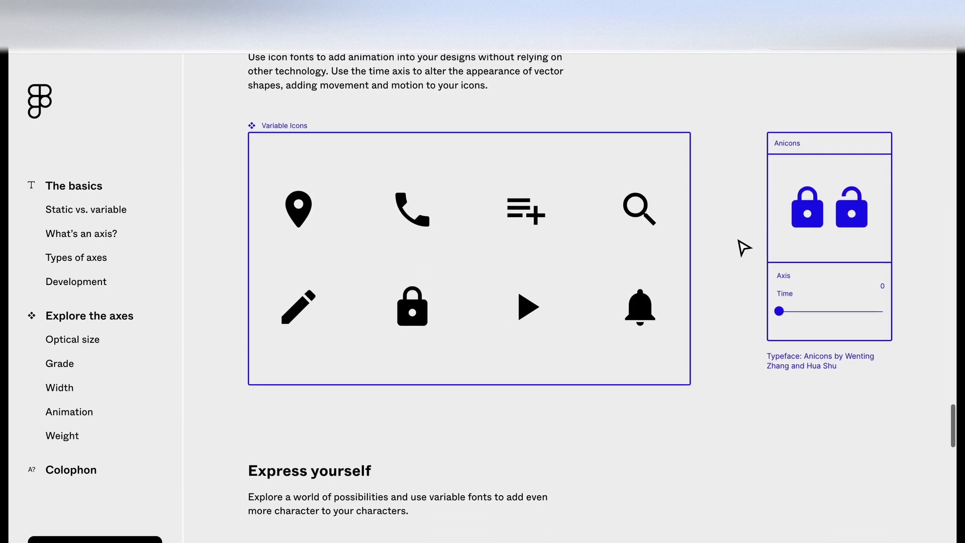
scroll(743, 247, "down", 3)
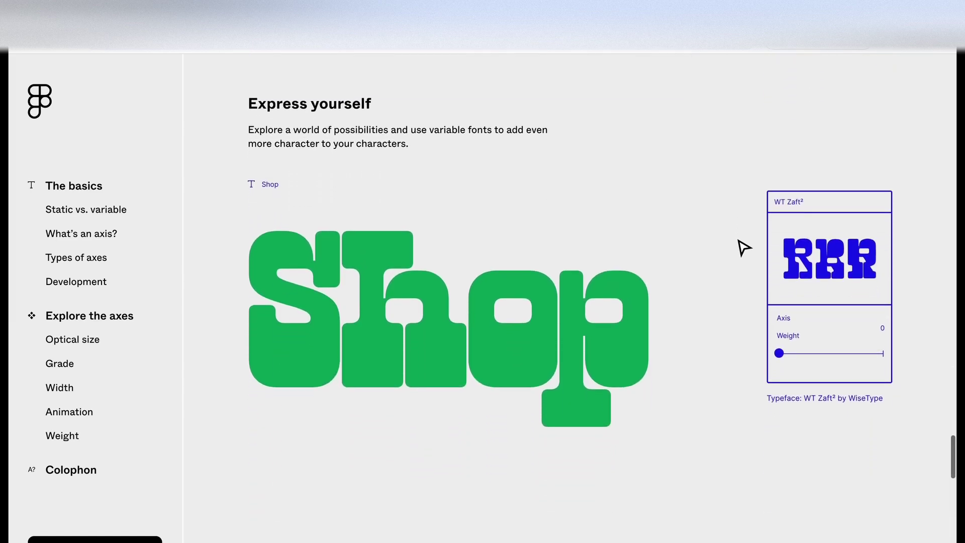
scroll(744, 248, "down", 1)
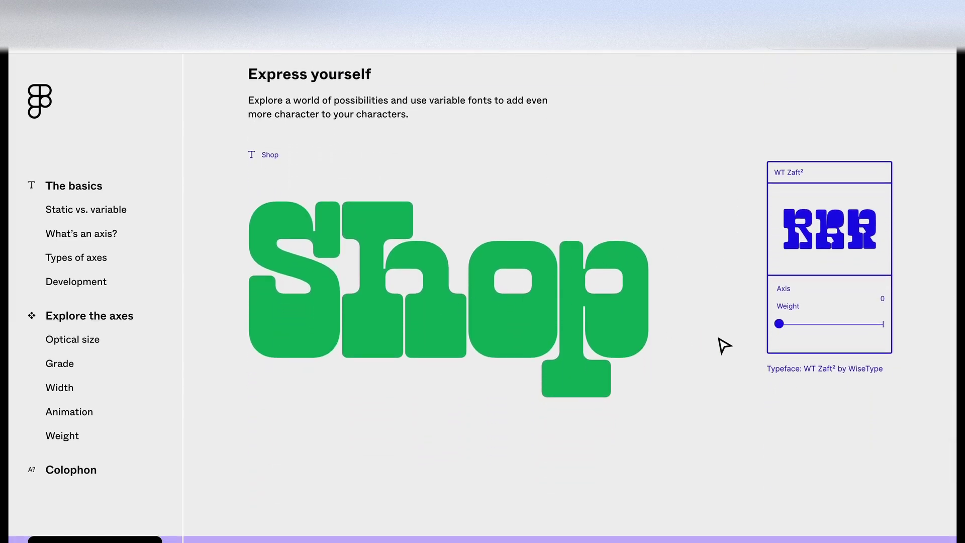
Drag the WT Zaft² Weight slider to its 312 maximum, then continue to the Colophon
left_click_drag(825, 327, 888, 340)
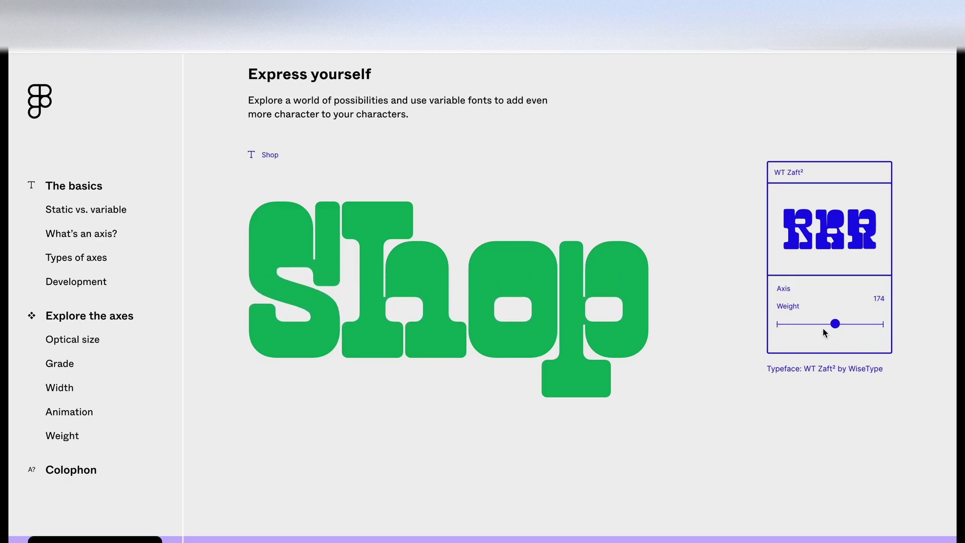
left_click_drag(824, 332, 896, 339)
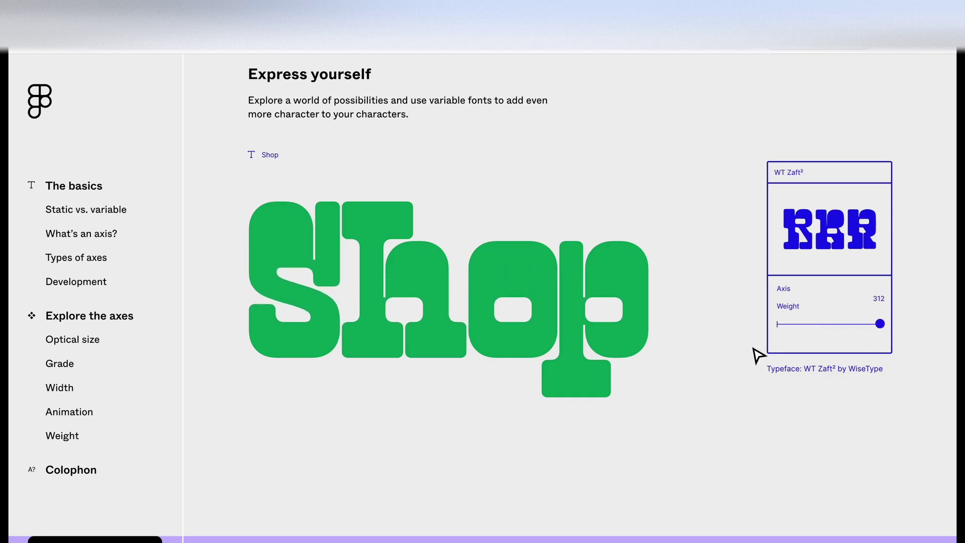
scroll(759, 355, "down", 10)
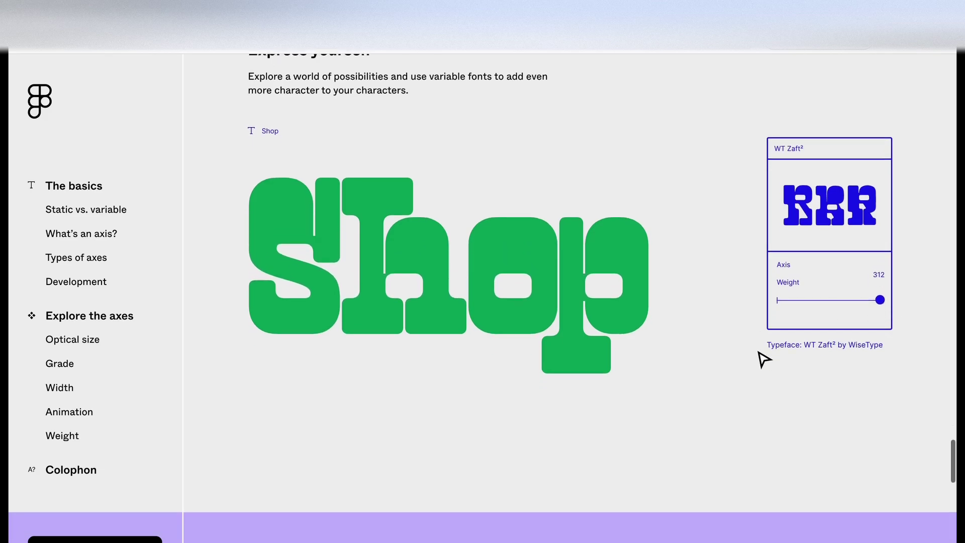
scroll(764, 359, "down", 10)
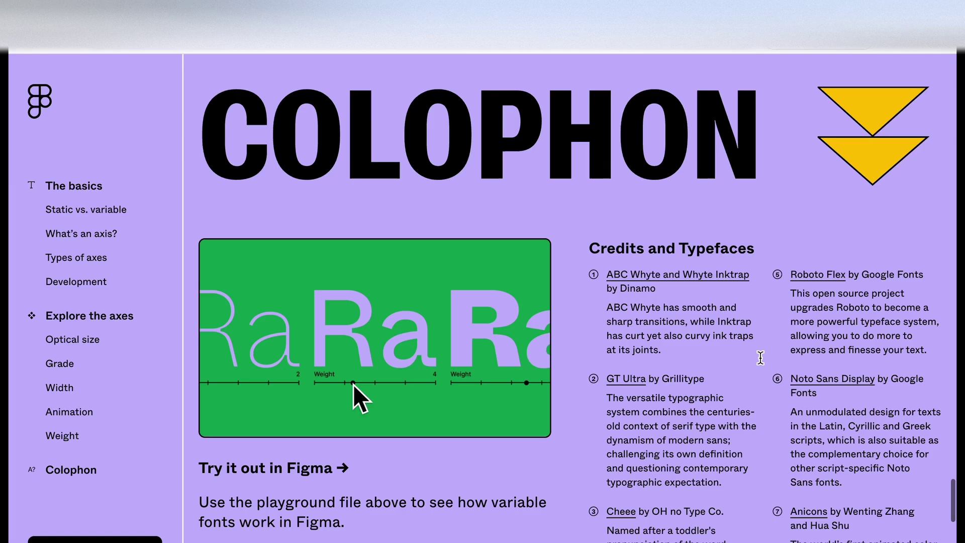
scroll(760, 357, "down", 3)
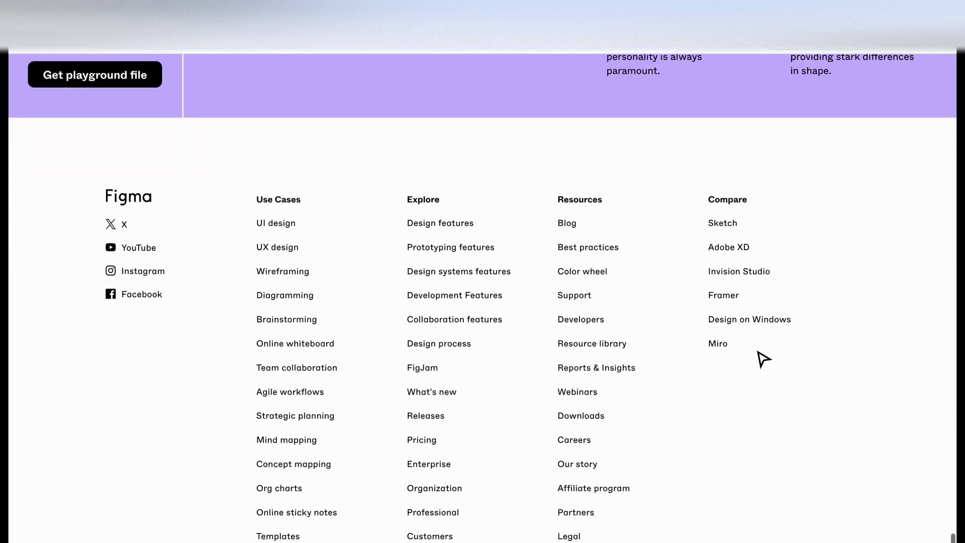
scroll(760, 357, "up", 9)
scroll(760, 357, "up", 2)
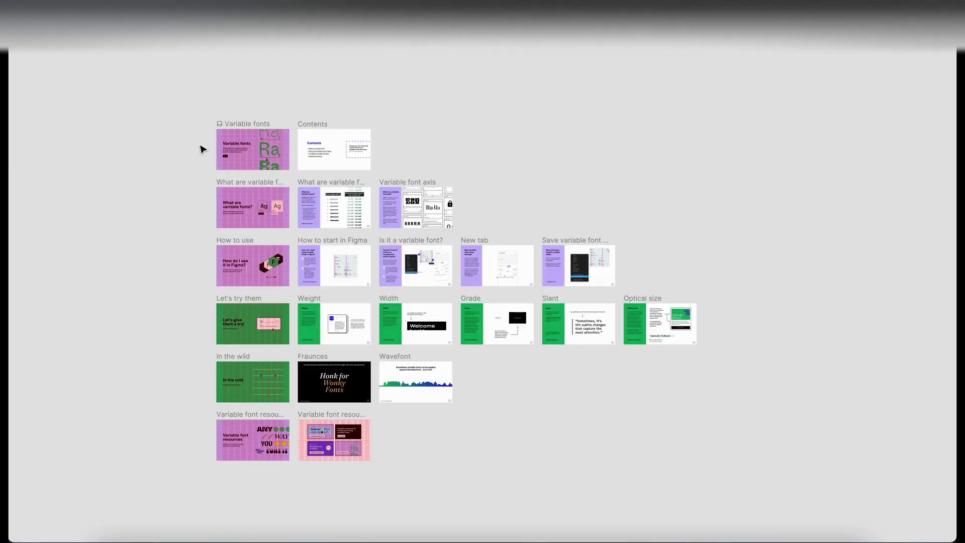
Jump to the playground's Contents frame listing the four topic links
scroll(227, 131, "up", 3)
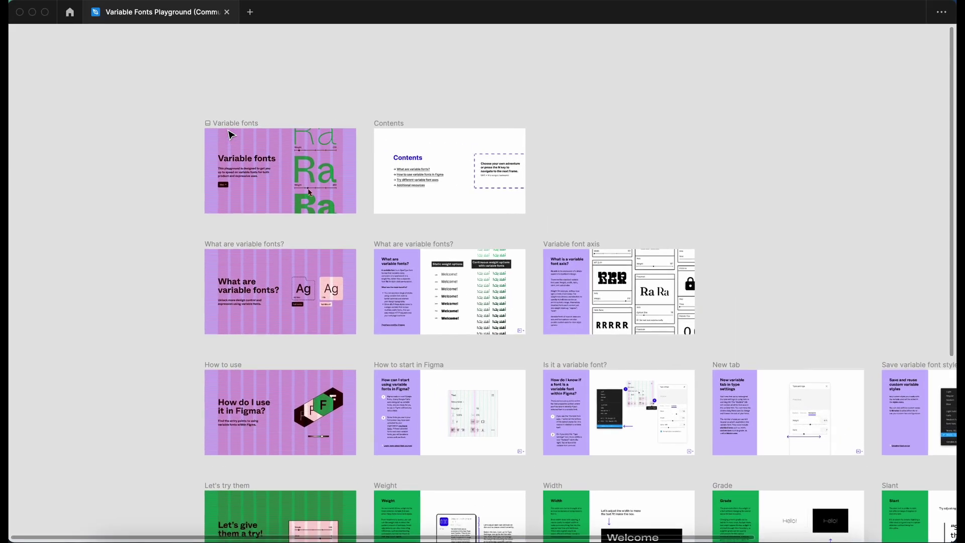
scroll(231, 134, "up", 5)
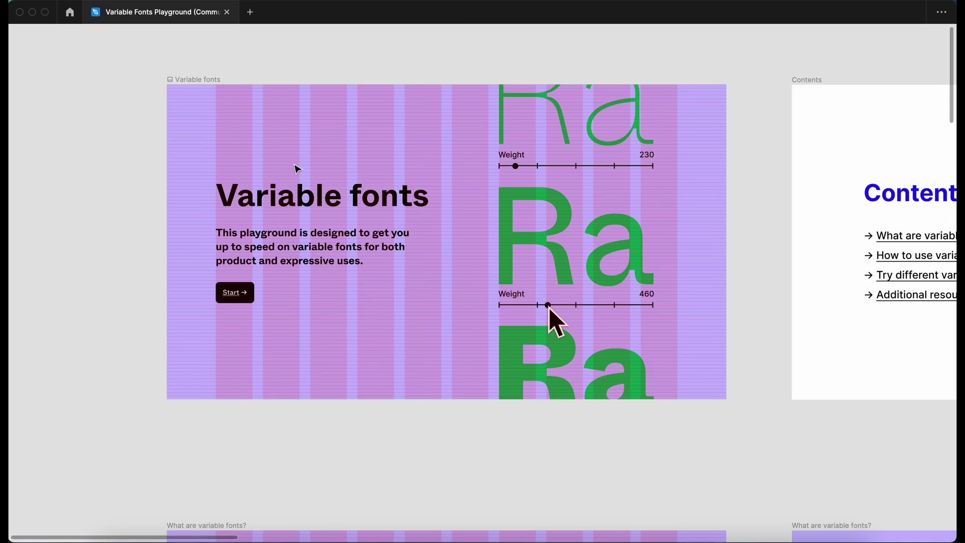
scroll(296, 168, "down", 1)
scroll(297, 168, "right", 1)
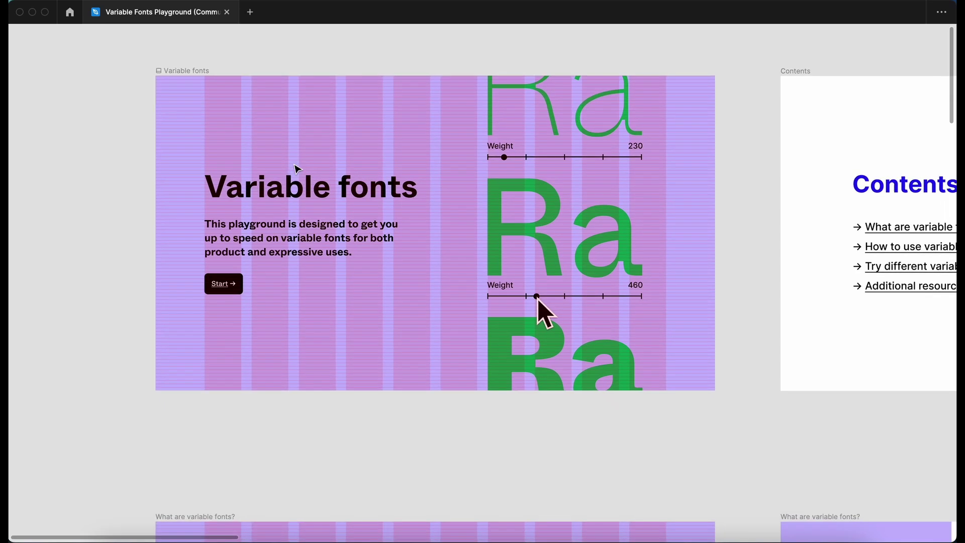
scroll(297, 168, "up", 3)
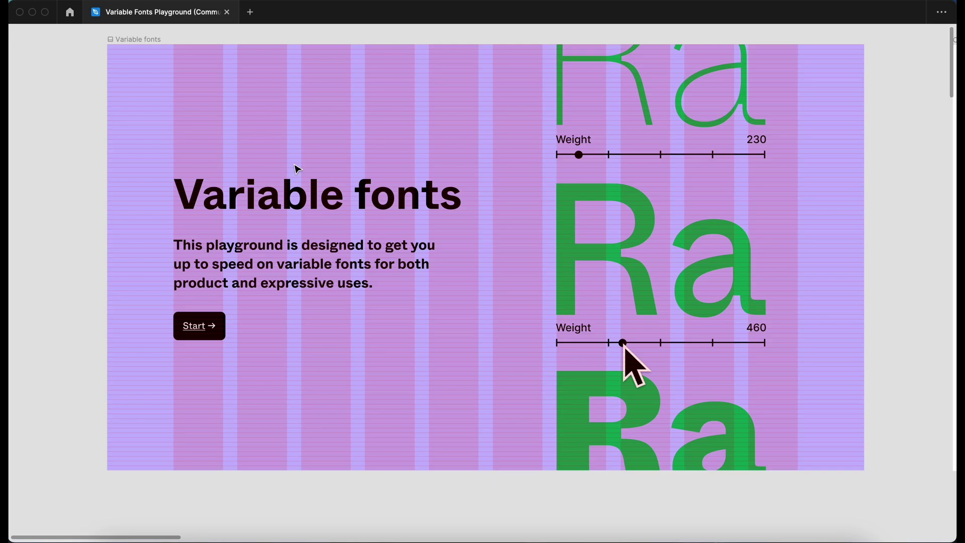
key("n")
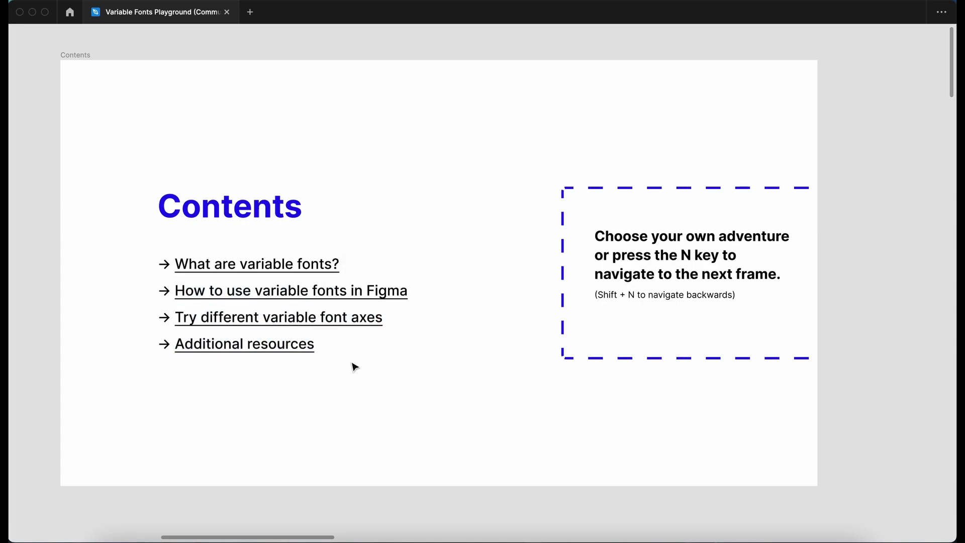
Center the 'What are variable fonts?' frame, then move on to the static-versus-continuous weight comparison
scroll(355, 367, "down", 3)
scroll(355, 367, "left", 10)
scroll(355, 367, "down", 3)
scroll(355, 365, "down", 7)
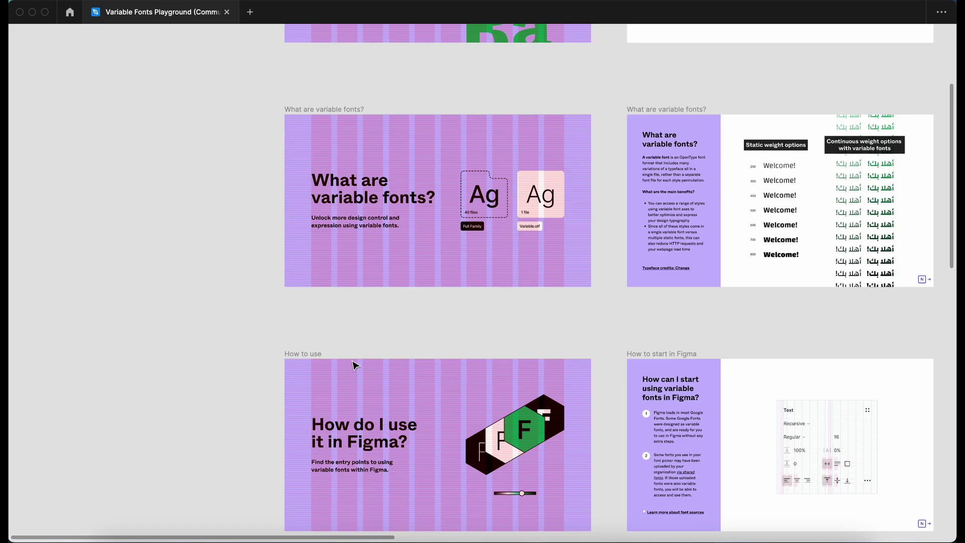
scroll(354, 366, "up", 2)
scroll(355, 365, "up", 5)
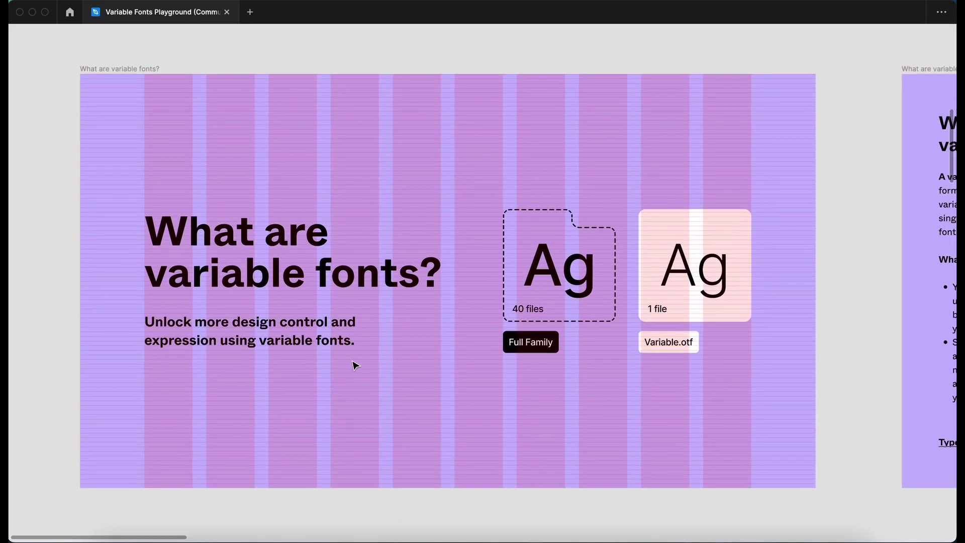
scroll(354, 366, "right", 15)
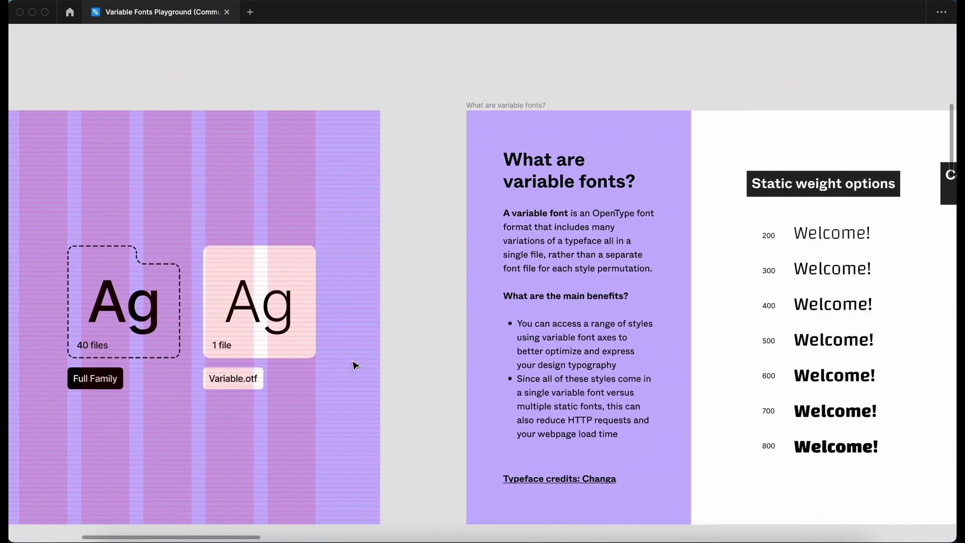
key("n")
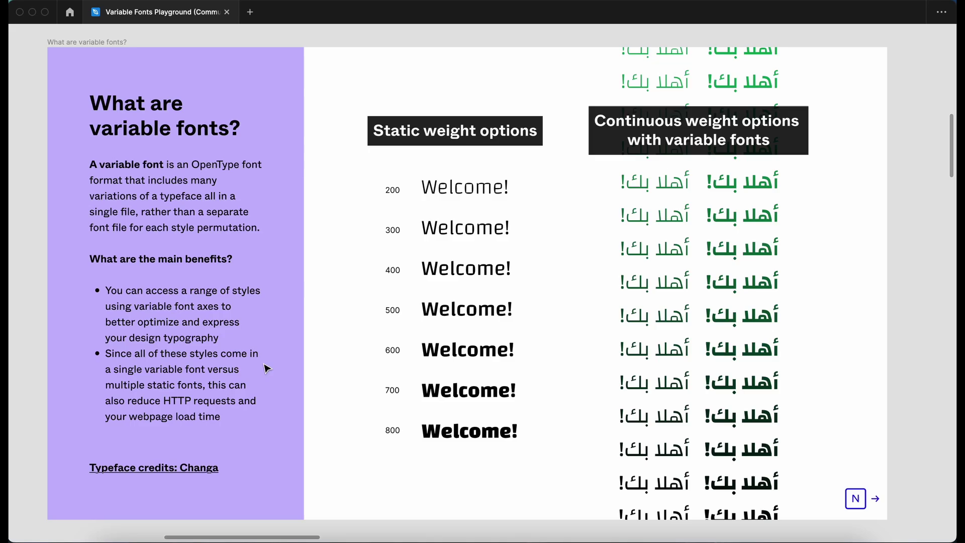
scroll(267, 369, "right", 15)
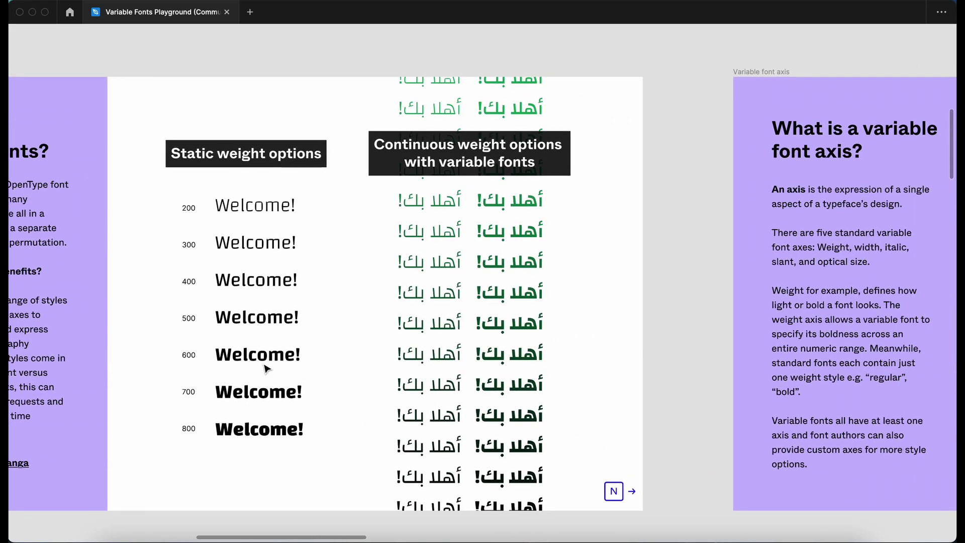
Browse the Variable font axis font cards, then pan to the 'How do I use it in Figma?' rows
scroll(266, 368, "right", 5)
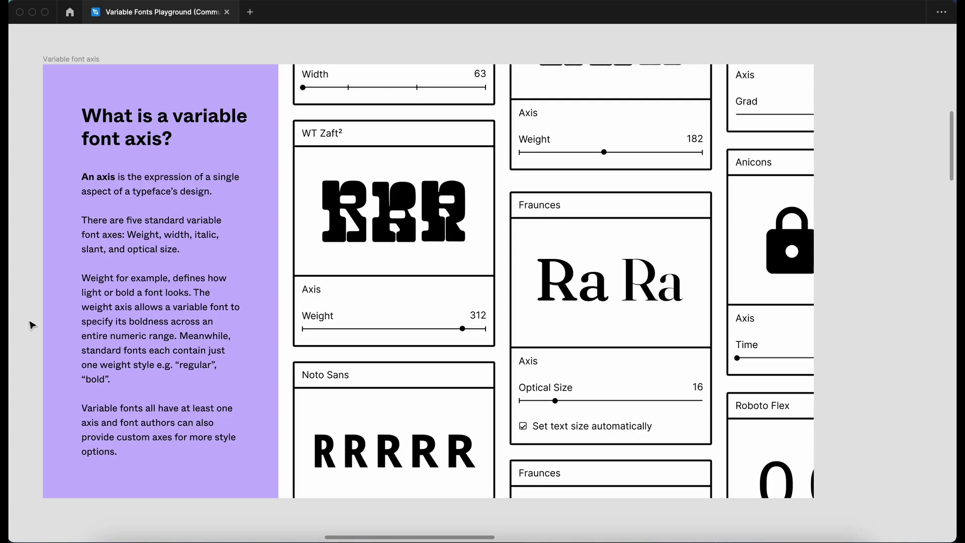
scroll(30, 324, "down", 5)
scroll(30, 324, "left", 10)
Zoom into the 'How to use' frame and its 'How to start in Figma' slide
scroll(31, 324, "down", 5)
scroll(32, 324, "up", 4)
scroll(31, 325, "left", 10)
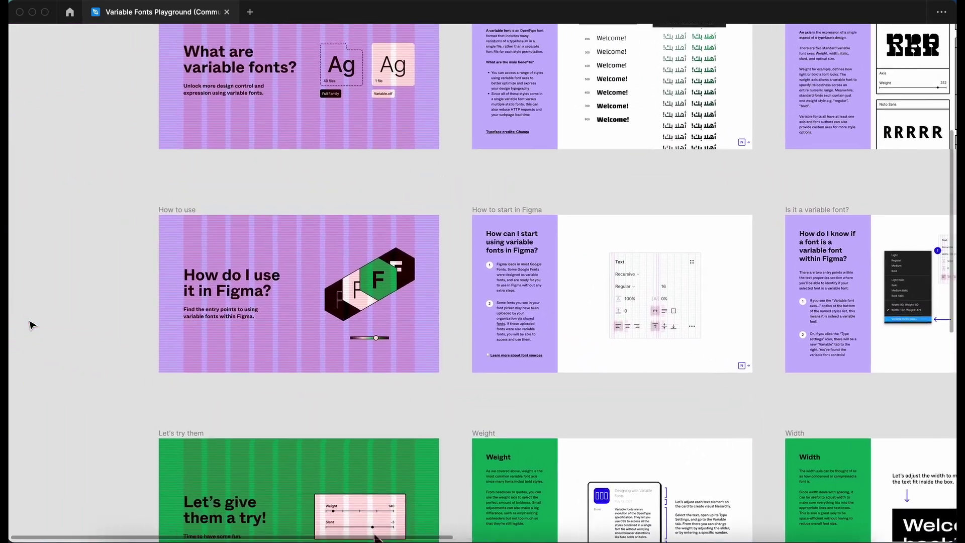
scroll(305, 333, "up", 3)
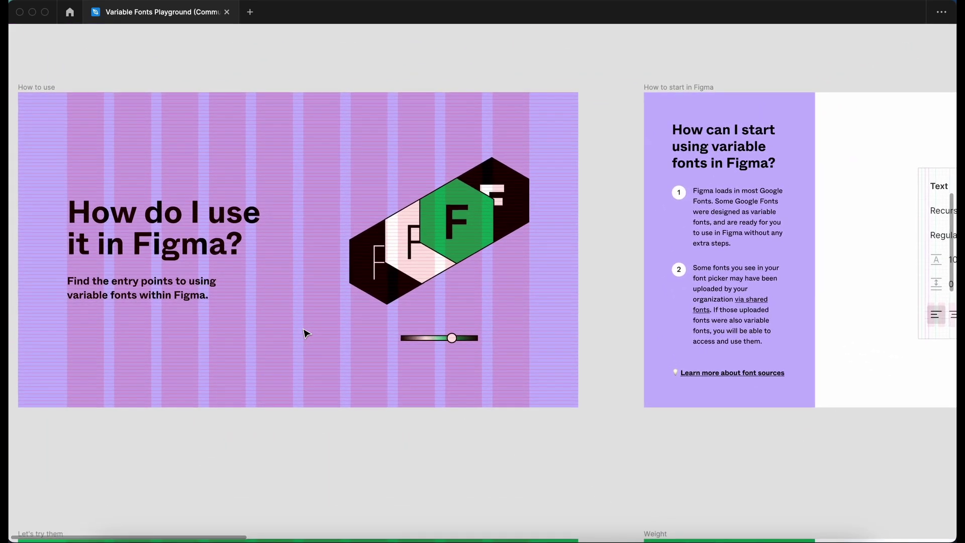
scroll(305, 334, "right", 8)
scroll(712, 284, "up", 3)
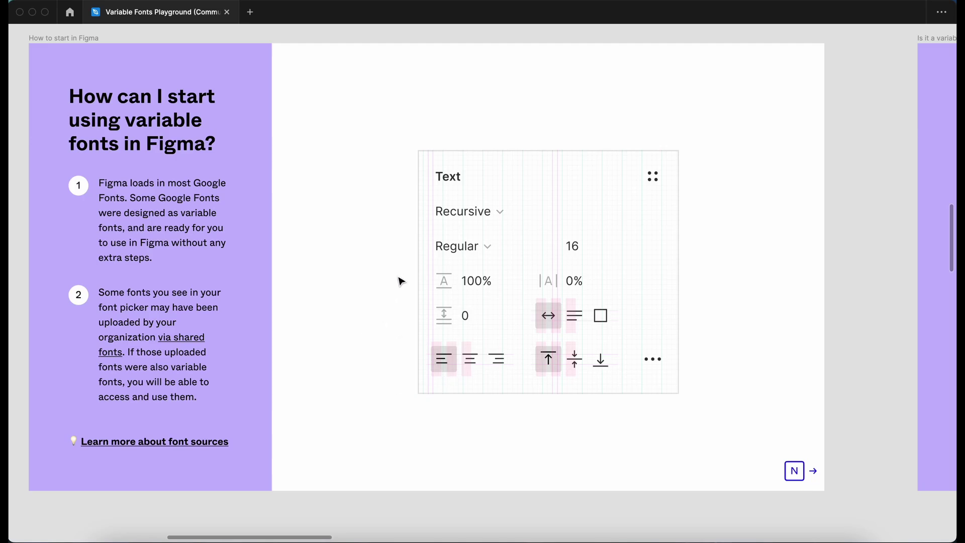
Move past 'Is it a variable font?' to the New variable tab slide with Weight 475 and Slant -7
scroll(400, 281, "right", 15)
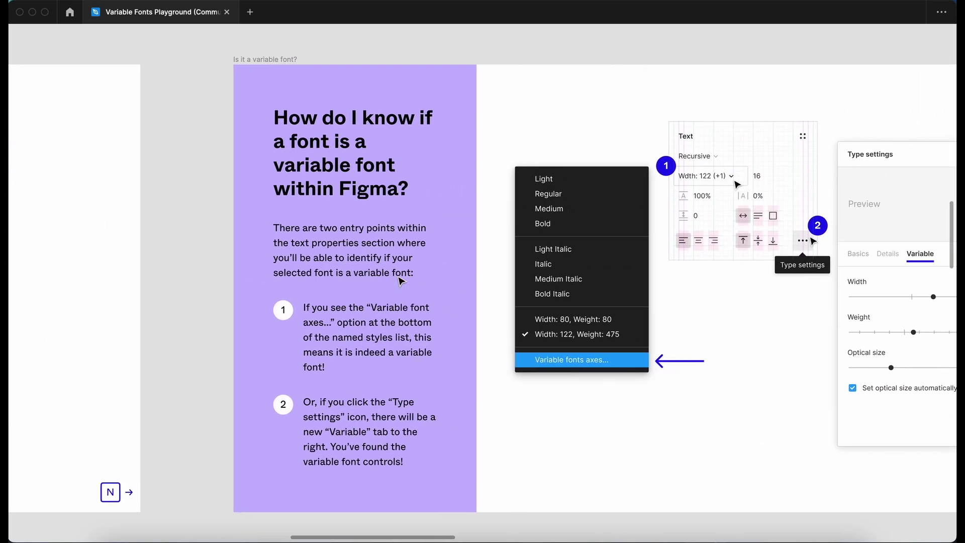
scroll(400, 279, "right", 2)
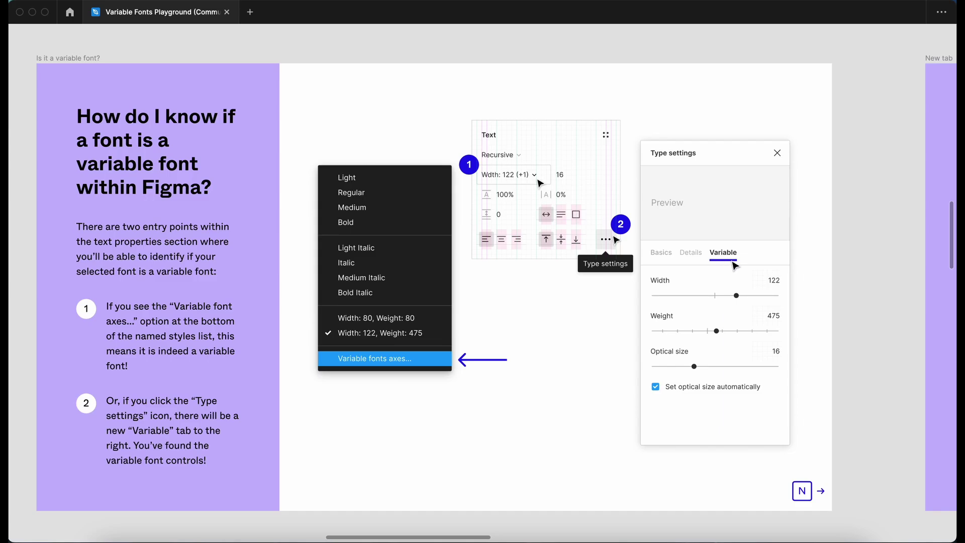
left_click(677, 289)
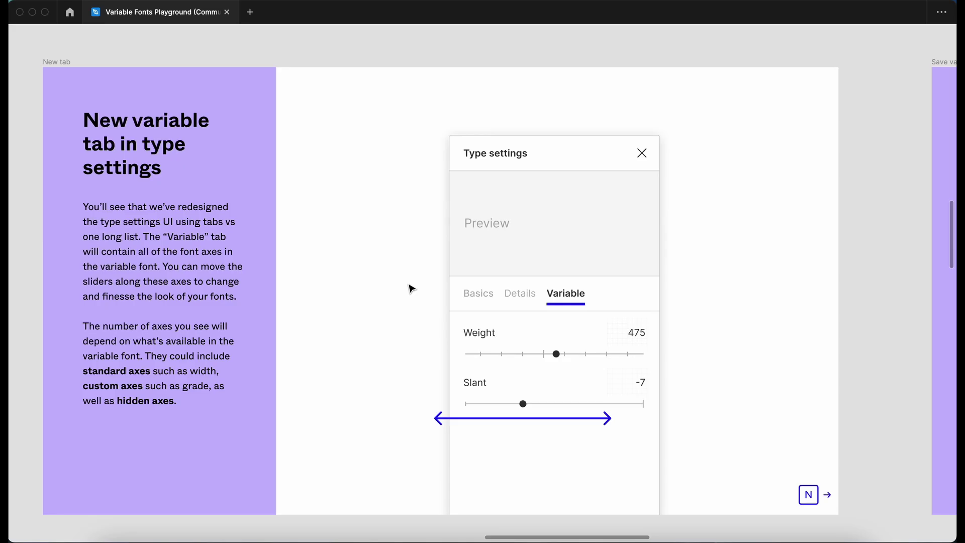
Advance past 'Save variable font styles' and 'Let's try them' to the Weight exercise frame's blog card
key("n")
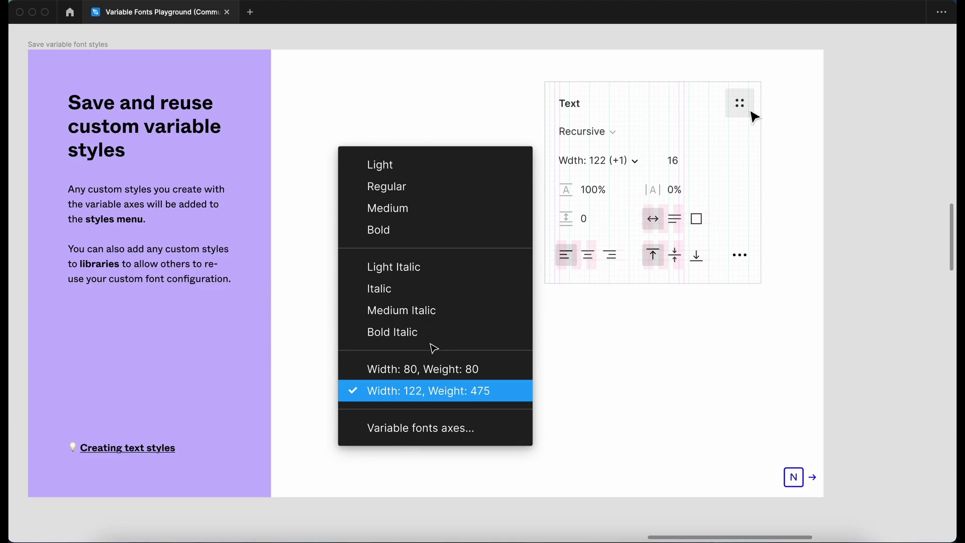
scroll(458, 284, "down", 5)
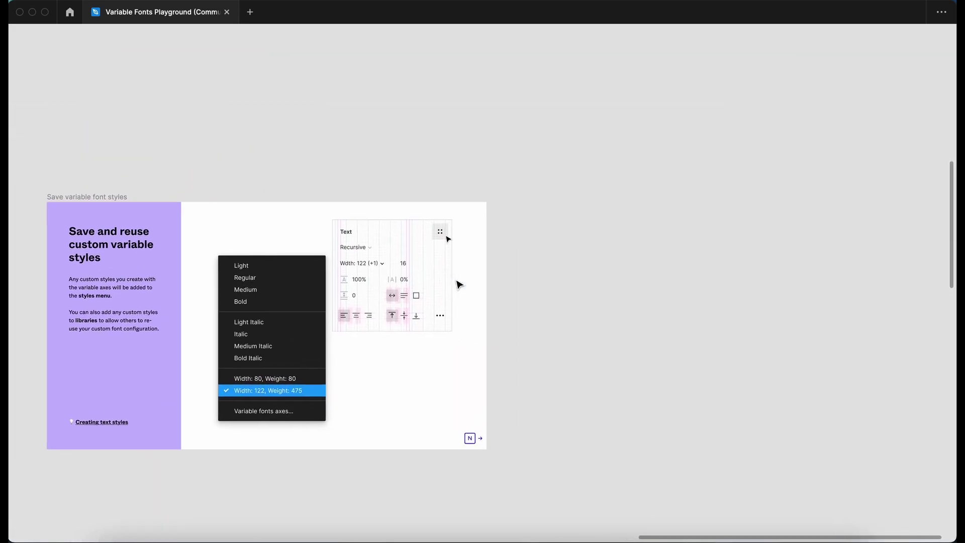
scroll(459, 284, "left", 15)
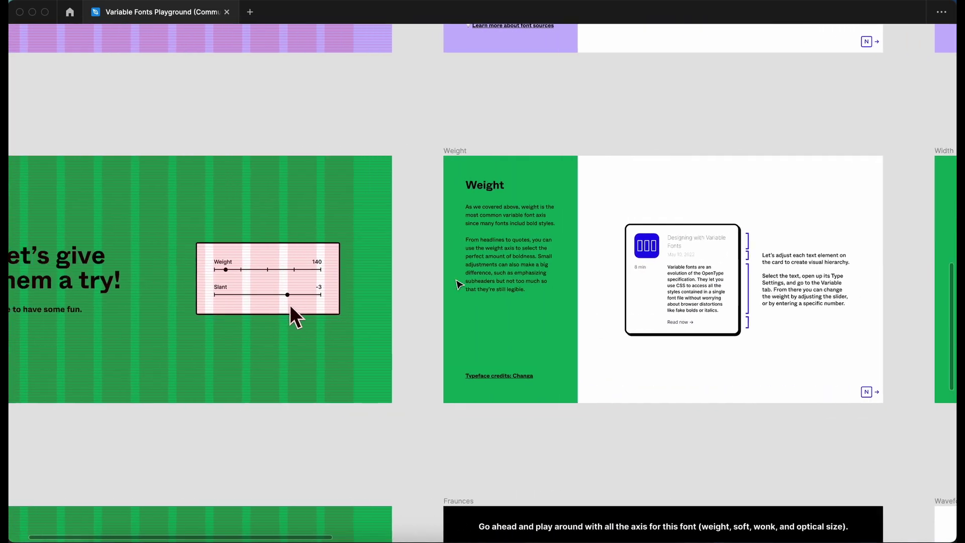
scroll(459, 284, "right", 5)
scroll(457, 282, "up", 5)
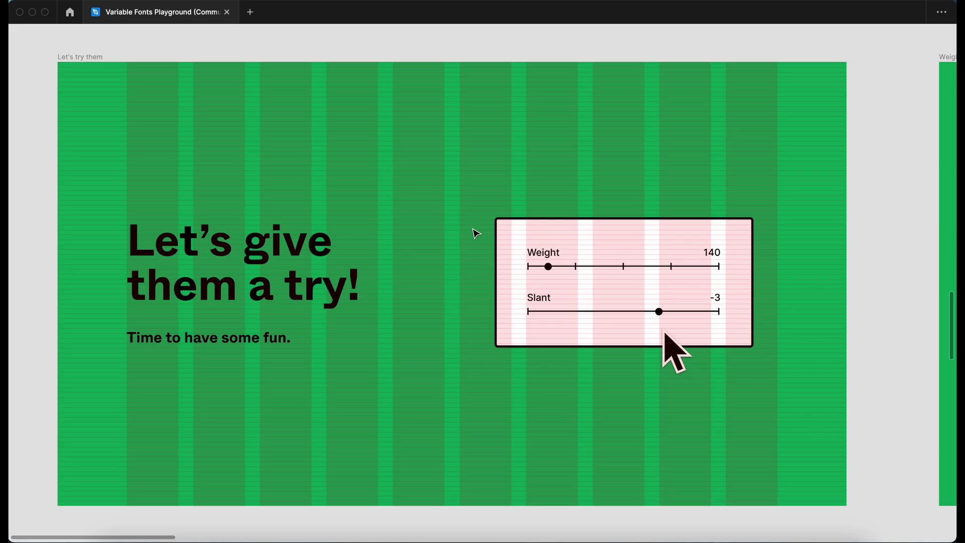
scroll(476, 233, "right", 15)
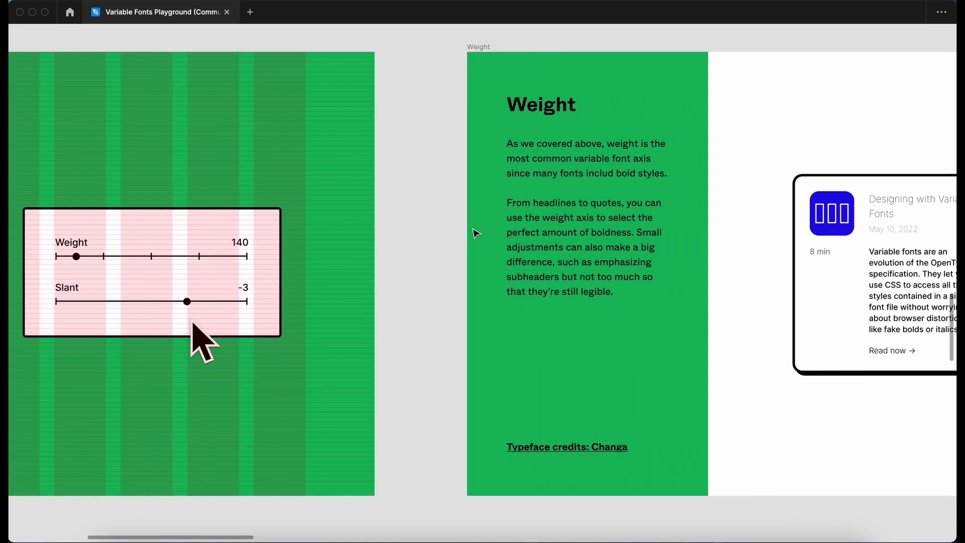
scroll(476, 233, "right", 3)
scroll(473, 233, "up", 2)
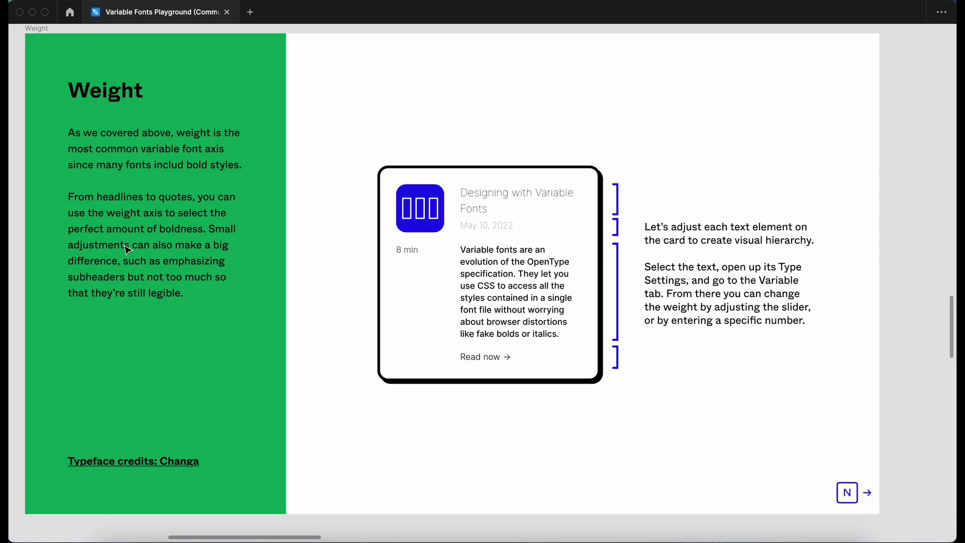
Restore the hidden panels and set the 'Designing with Variable Fonts' title's weight axis to 900 (Black)
scroll(244, 271, "right", 3)
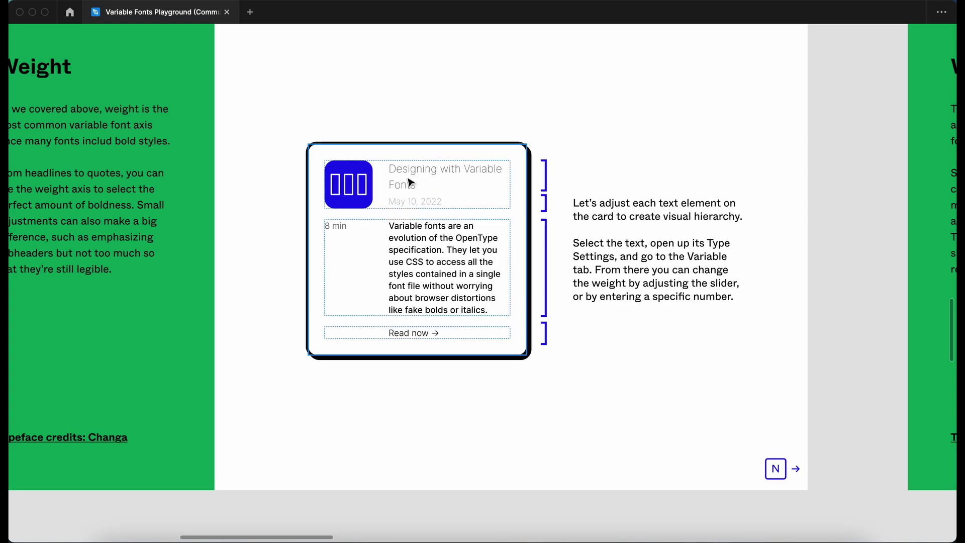
scroll(384, 430, "up", 2)
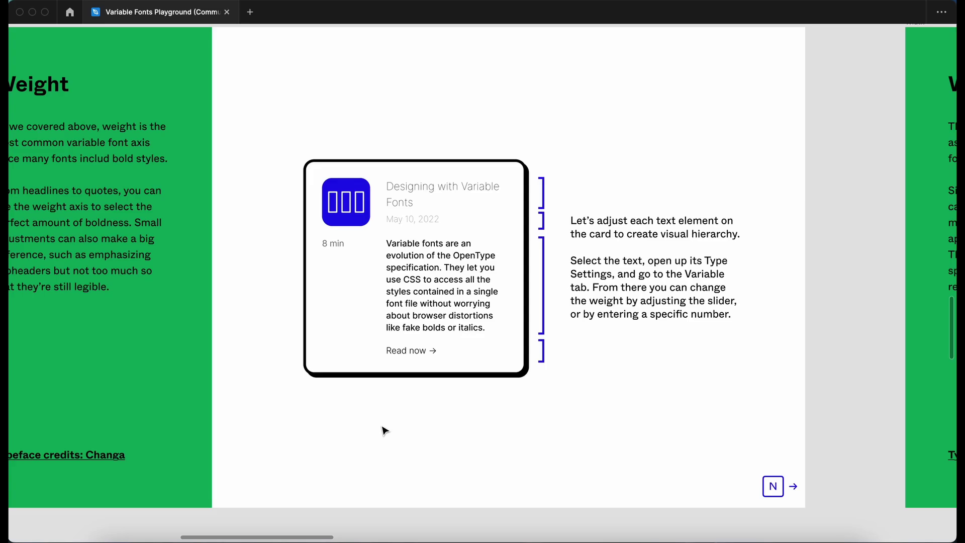
key("super+backslash")
scroll(414, 426, "right", 3)
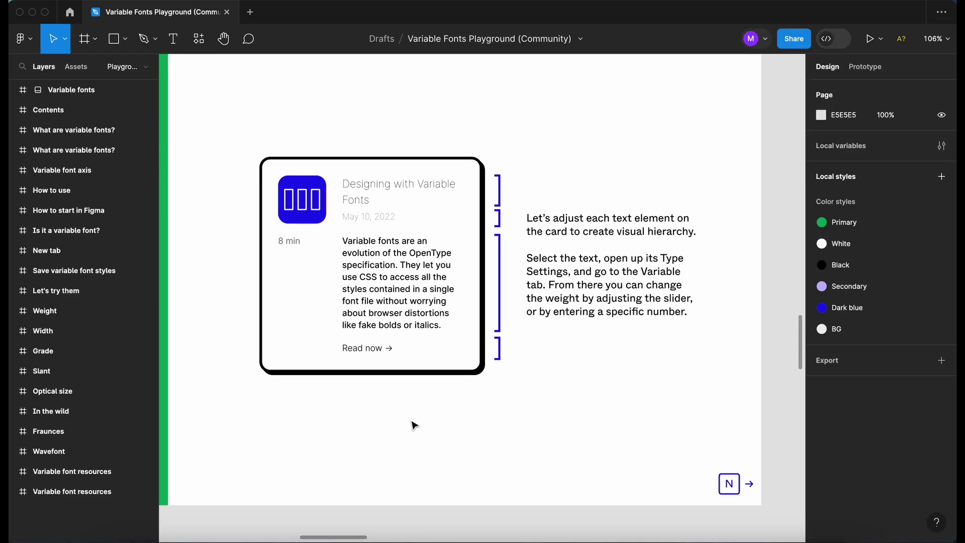
left_click(362, 190, "super")
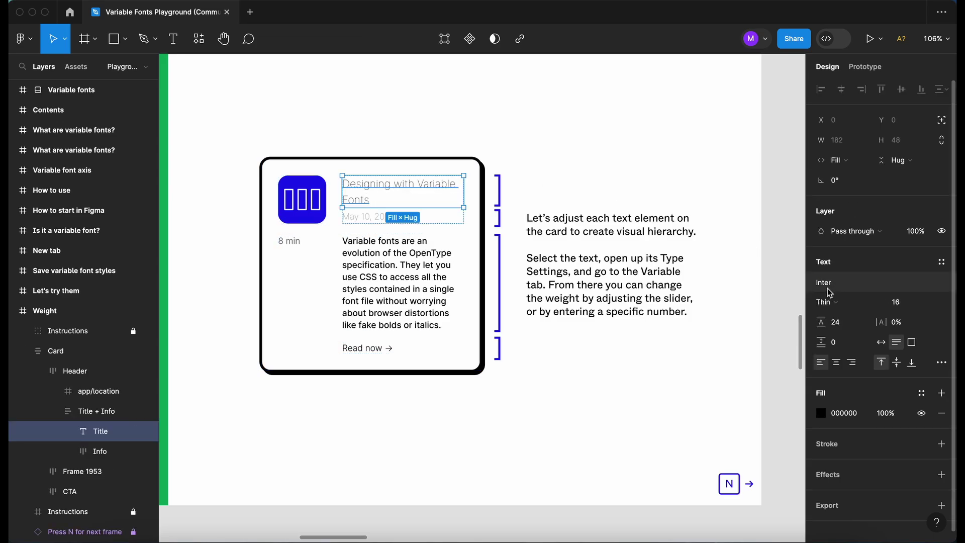
left_click(941, 363)
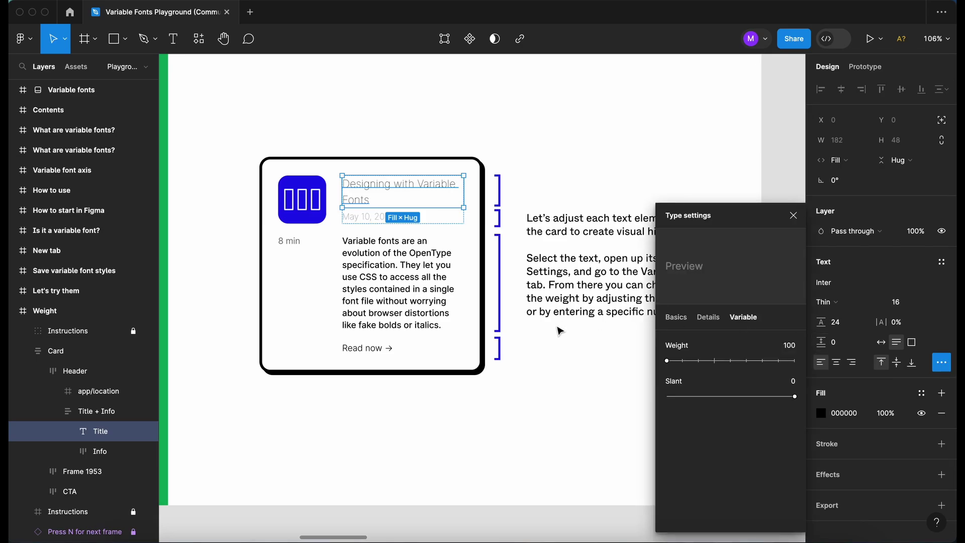
key("n")
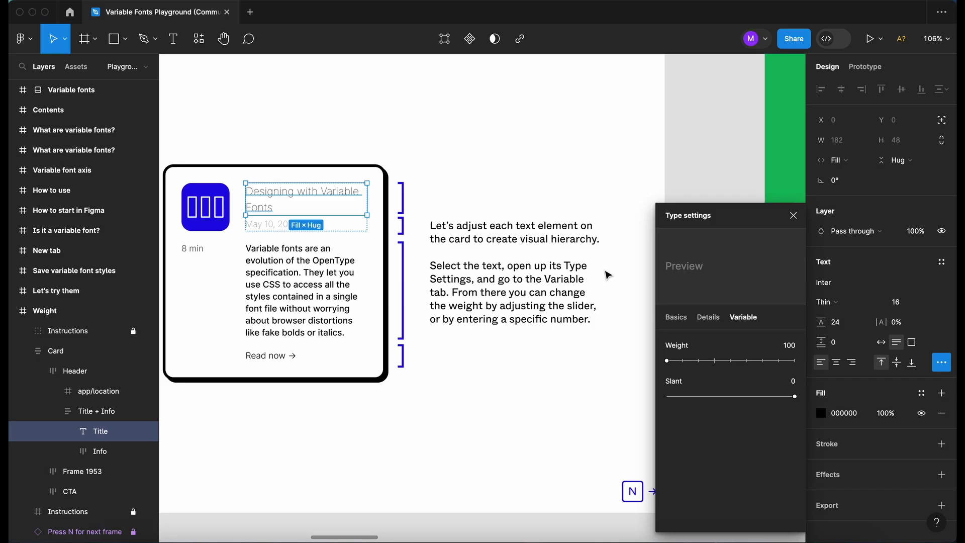
scroll(608, 275, "left", 2)
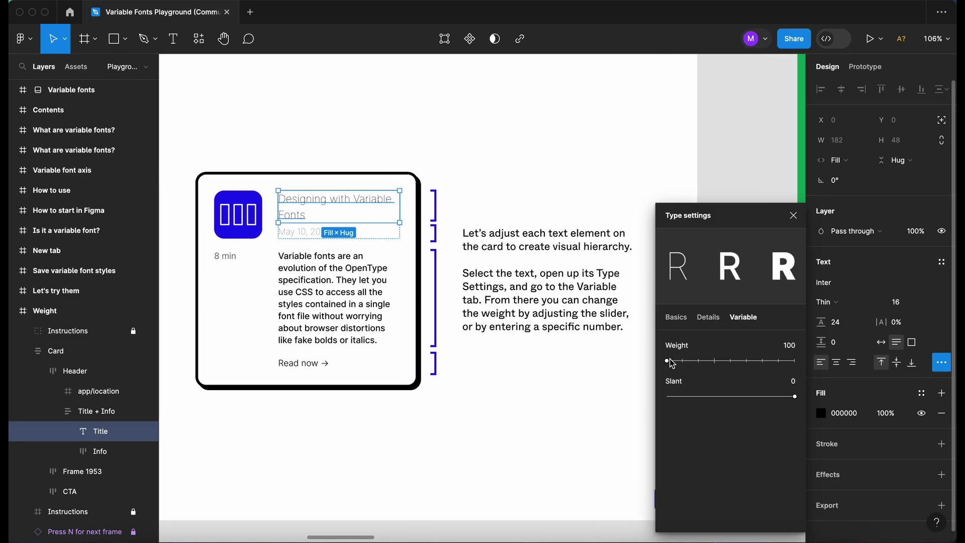
left_click_drag(668, 364, 820, 361)
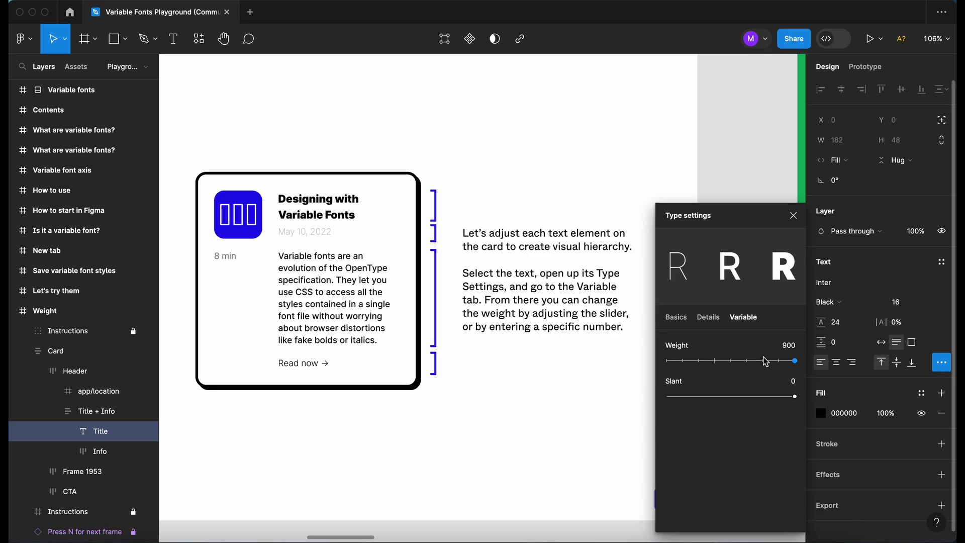
left_click(454, 236)
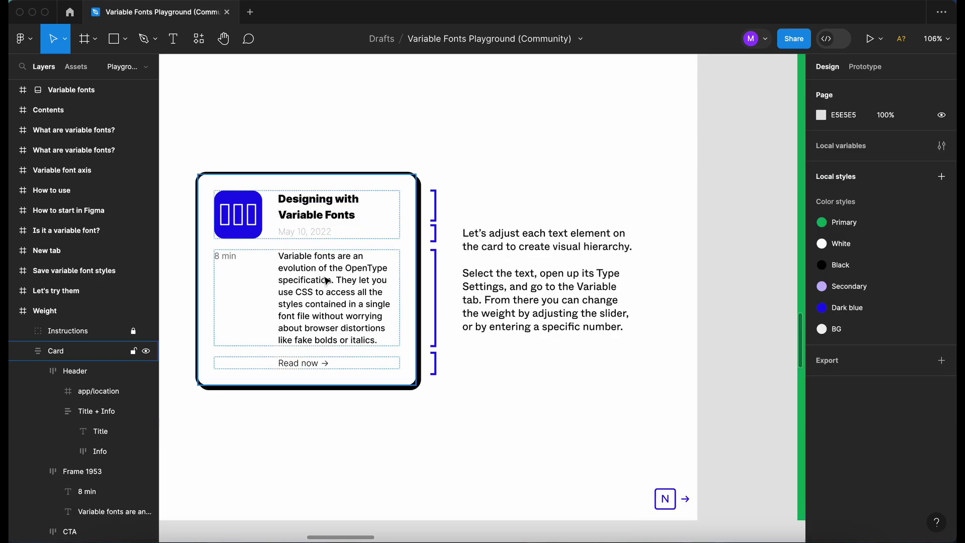
Try a bolder weight on the card's body paragraph, then settle it at Medium
left_click(327, 279)
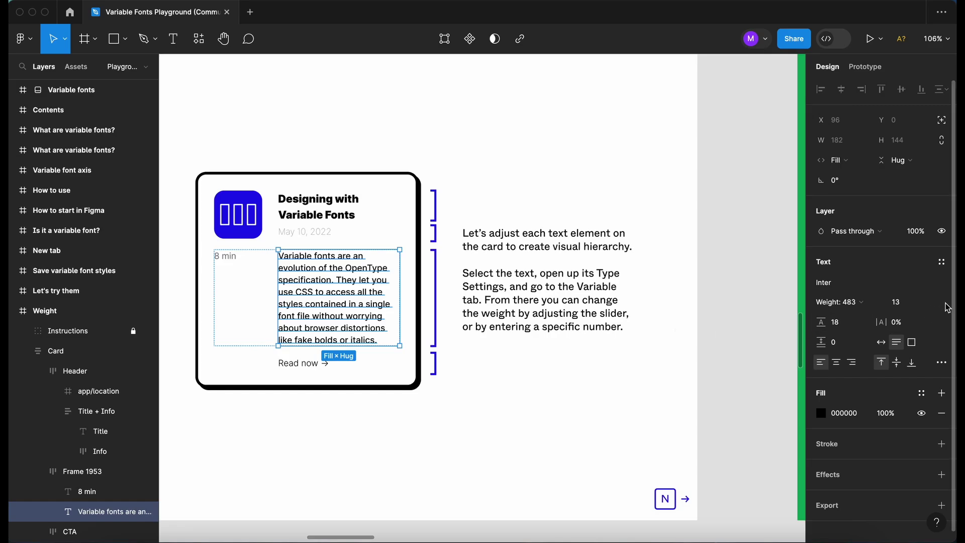
left_click(942, 366)
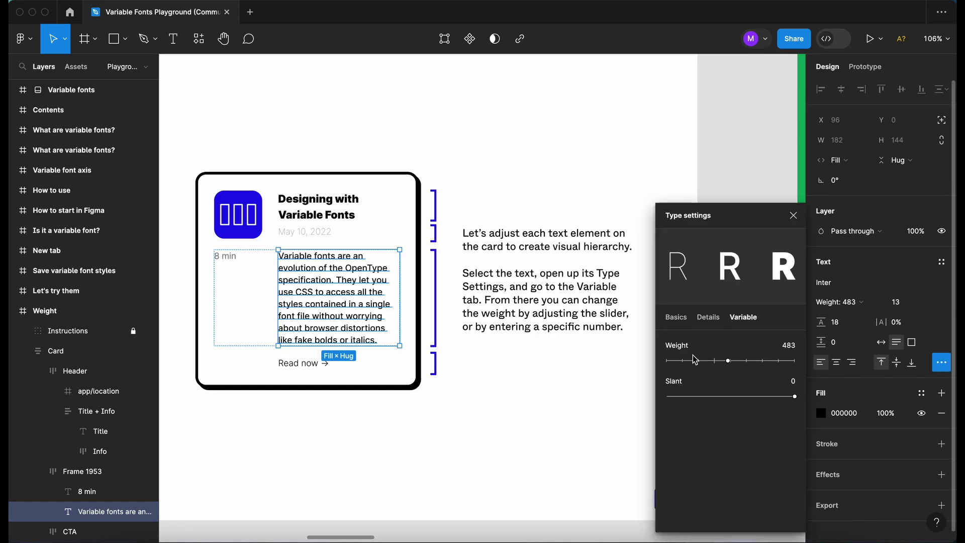
left_click_drag(729, 365, 747, 366)
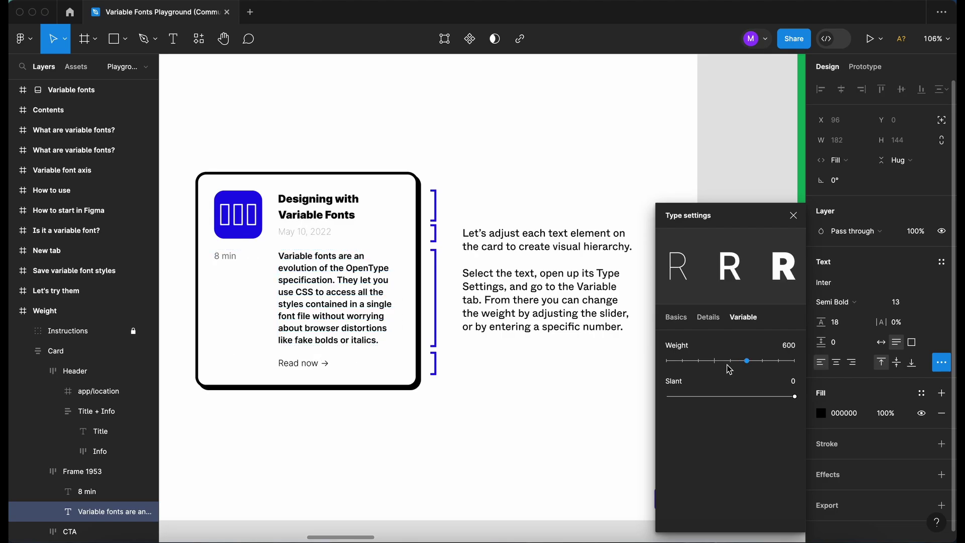
left_click_drag(747, 366, 733, 367)
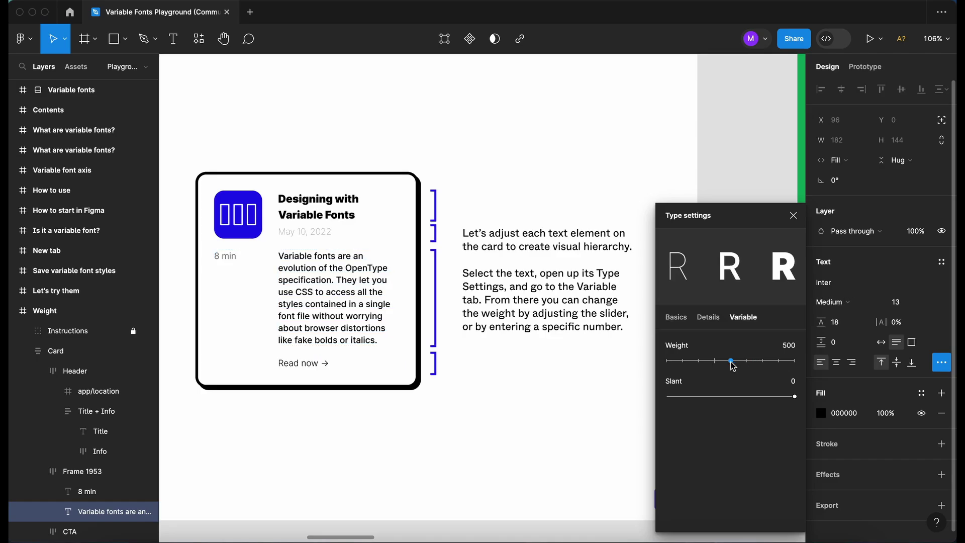
left_click(569, 389)
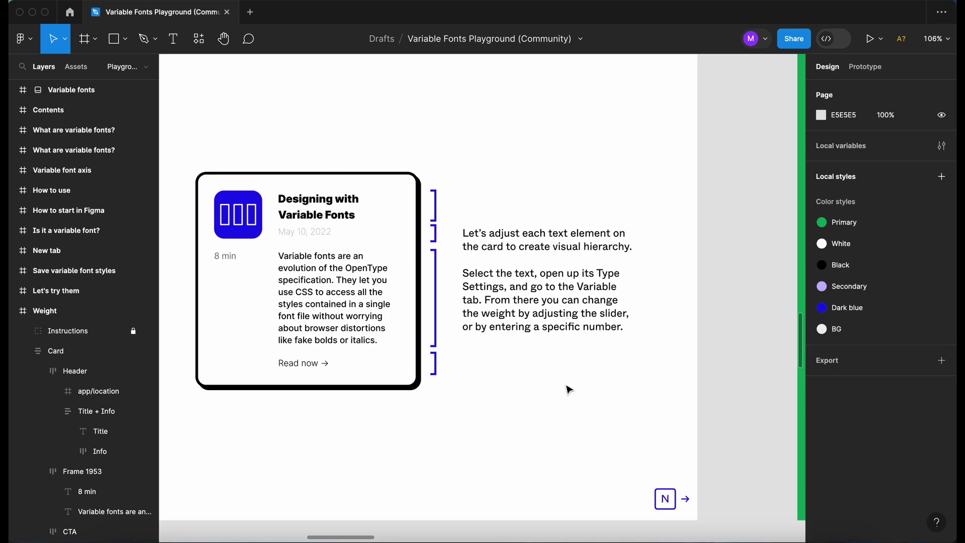
Set the 'Read now →' link's weight axis to 900 (Black) to match the title
double_click(305, 364)
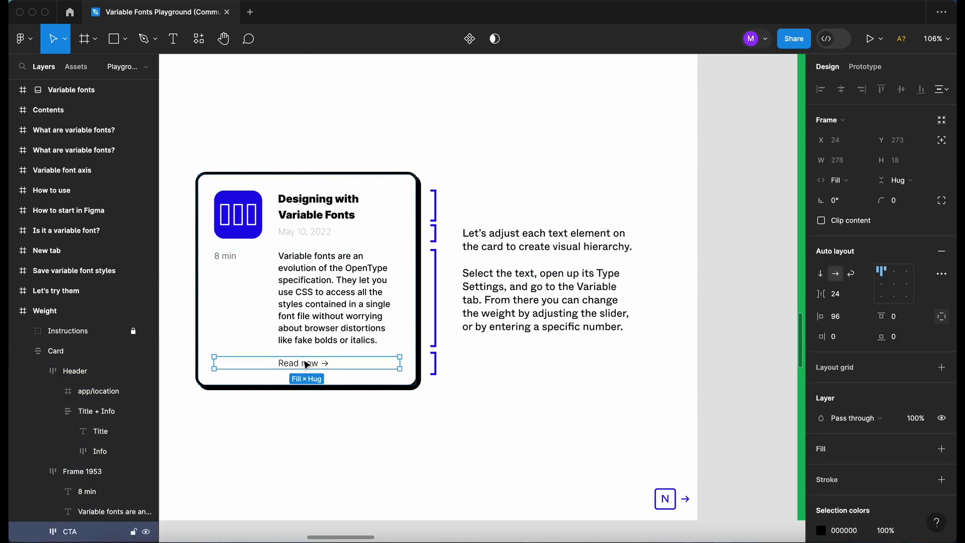
left_click(940, 273)
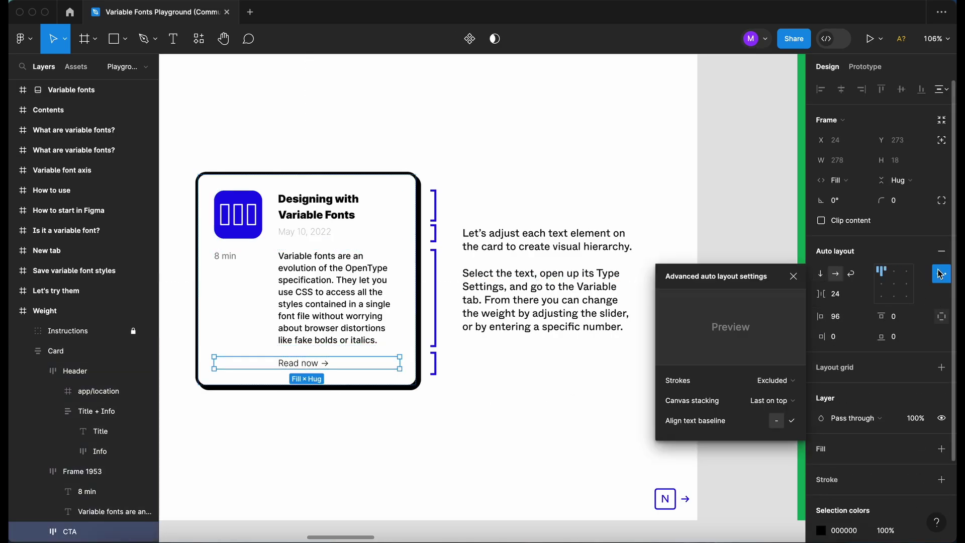
left_click(424, 461)
double_click(305, 363)
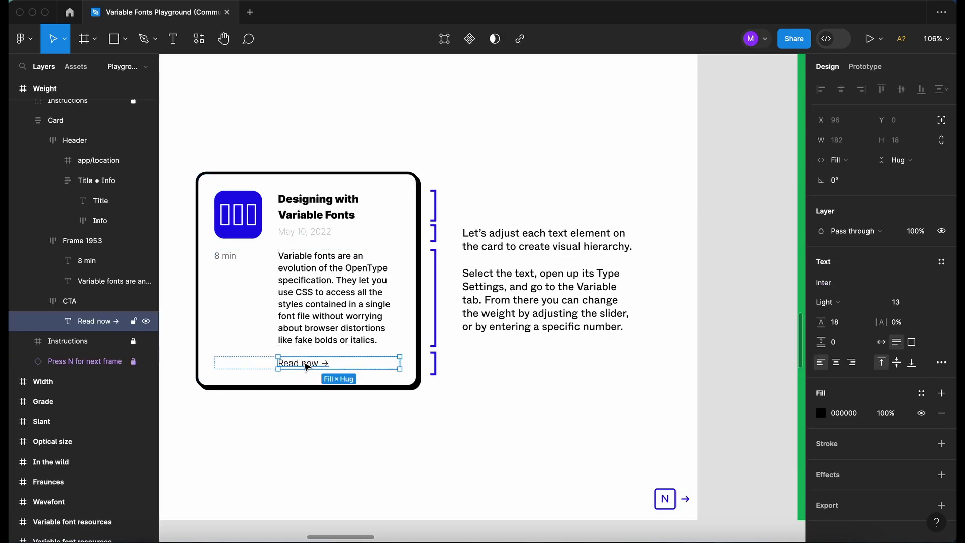
left_click(941, 362)
left_click_drag(699, 361, 859, 372)
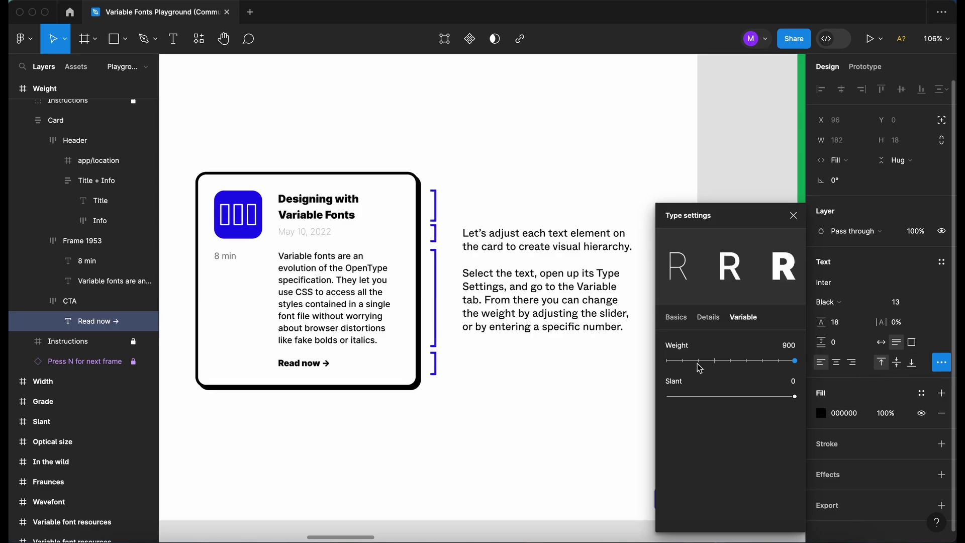
left_click(481, 418)
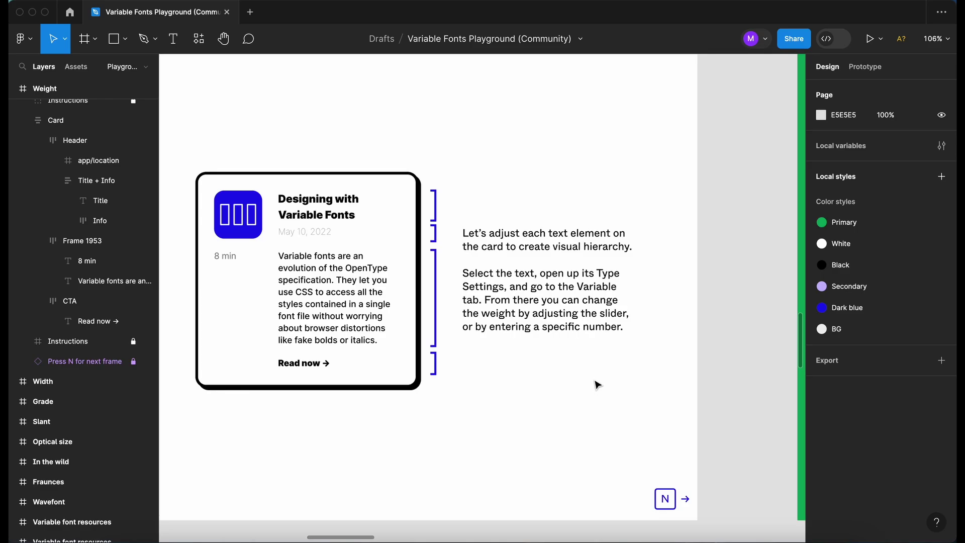
scroll(597, 384, "left", 3)
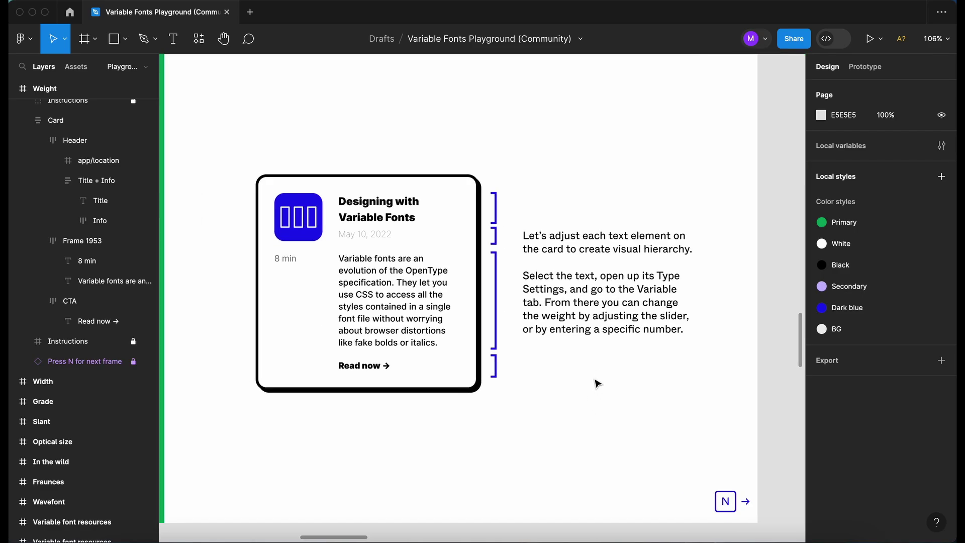
Narrow the 'Welcome back!' heading's Width axis from 125 to 104 on the Width frame
key("n")
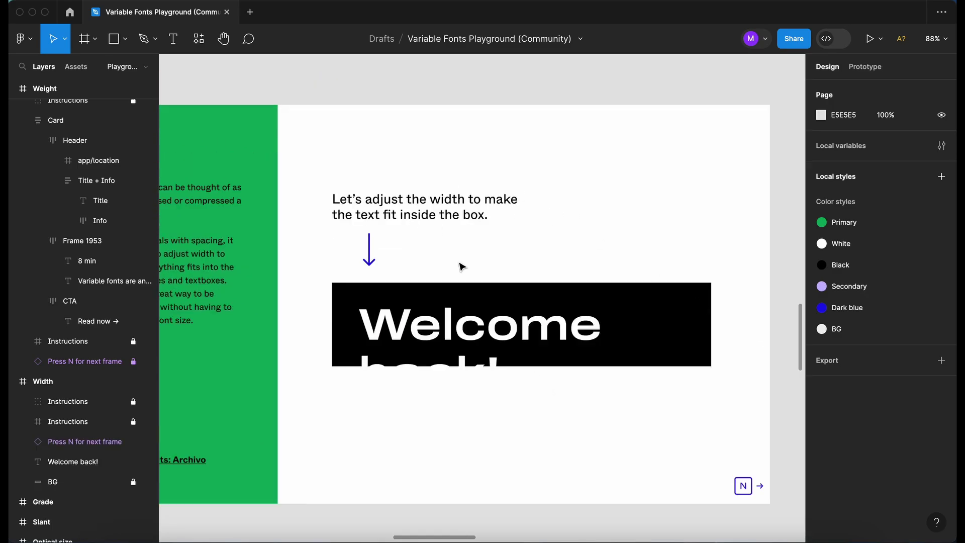
left_click(451, 330)
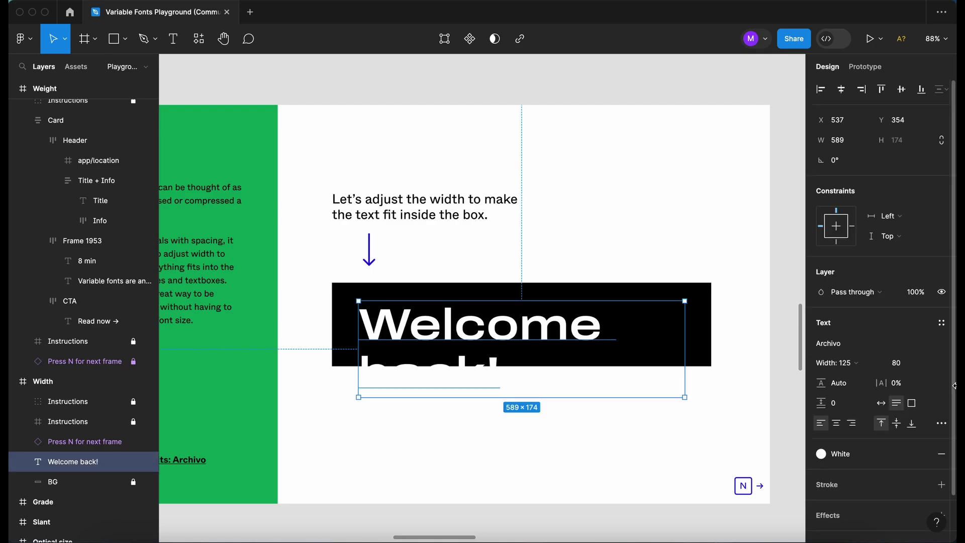
left_click(941, 423)
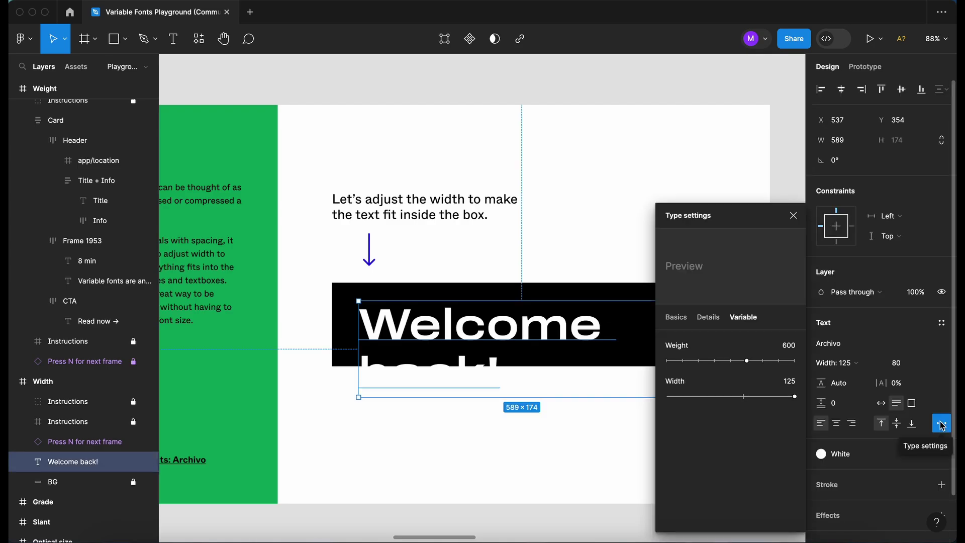
scroll(578, 361, "right", 5)
scroll(578, 361, "down", 2)
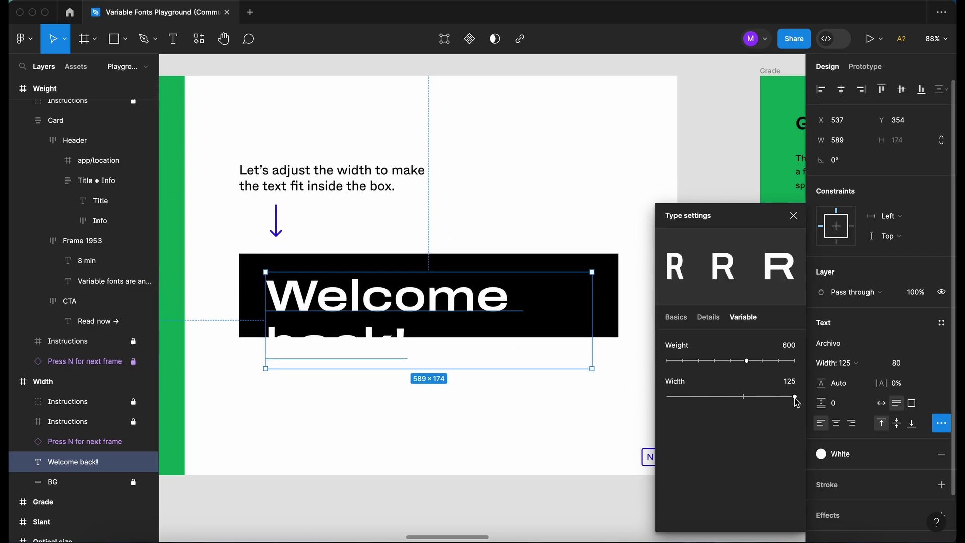
left_click_drag(796, 399, 755, 403)
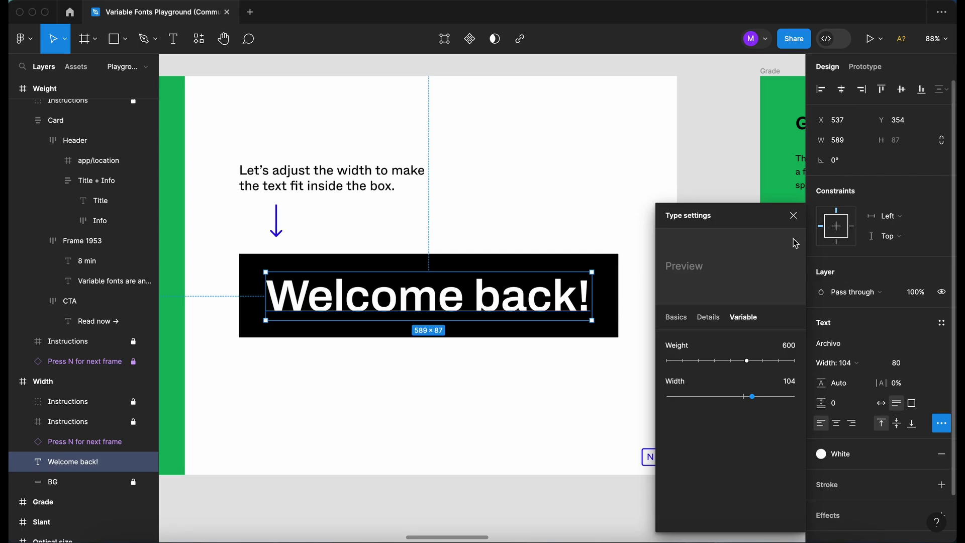
left_click(425, 405)
scroll(425, 404, "left", 2)
On the Grade frame, raise the white 'Hello!' Grade axis to 150
key("n")
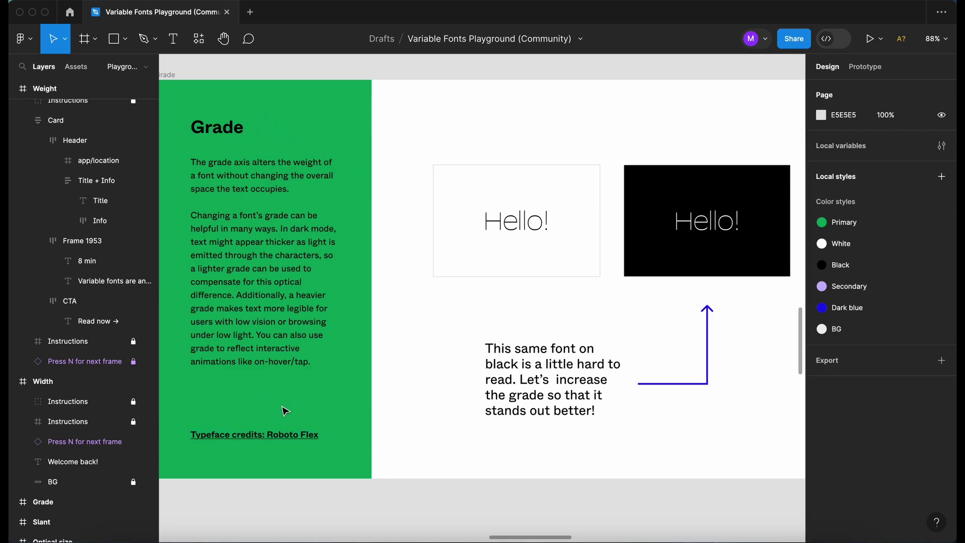
left_click(703, 231)
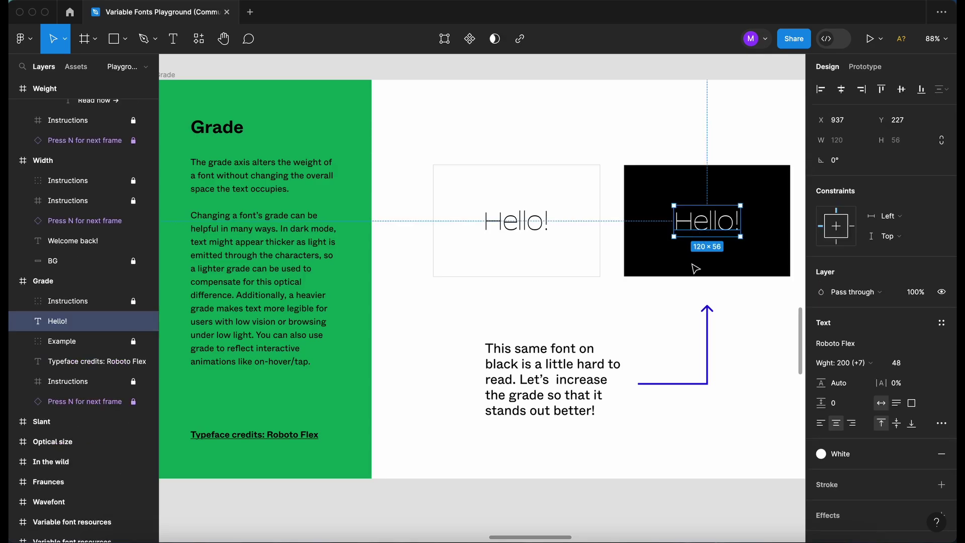
scroll(721, 272, "right", 5)
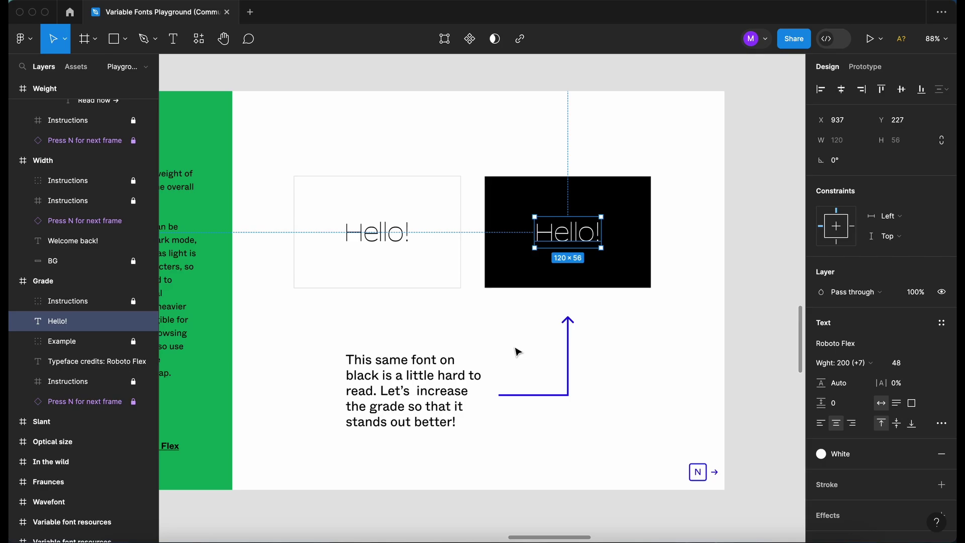
scroll(518, 352, "up", 5)
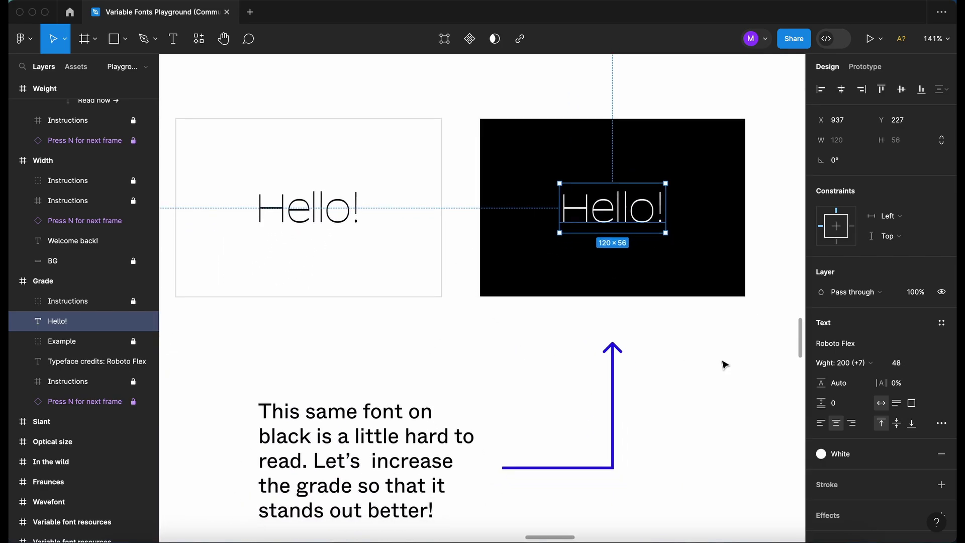
left_click(941, 422)
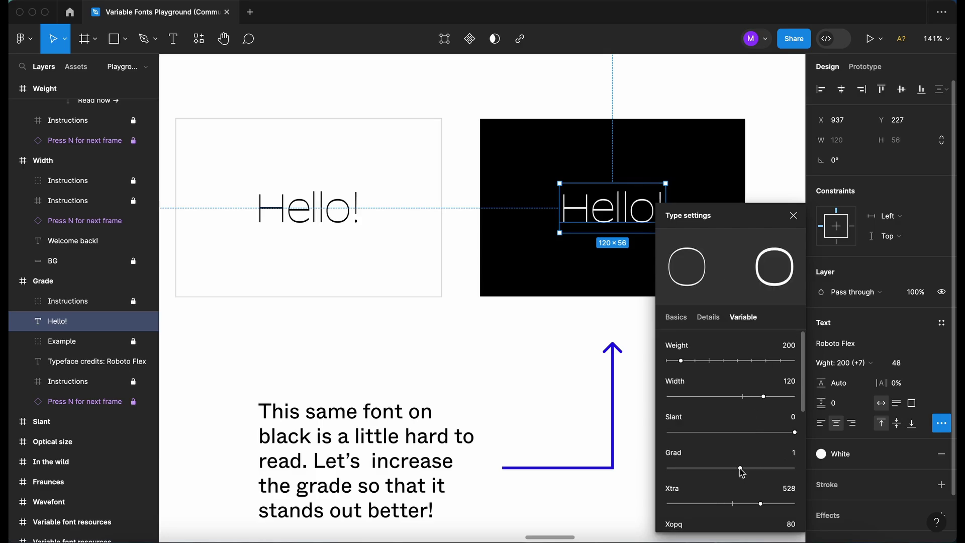
left_click_drag(740, 472, 817, 432)
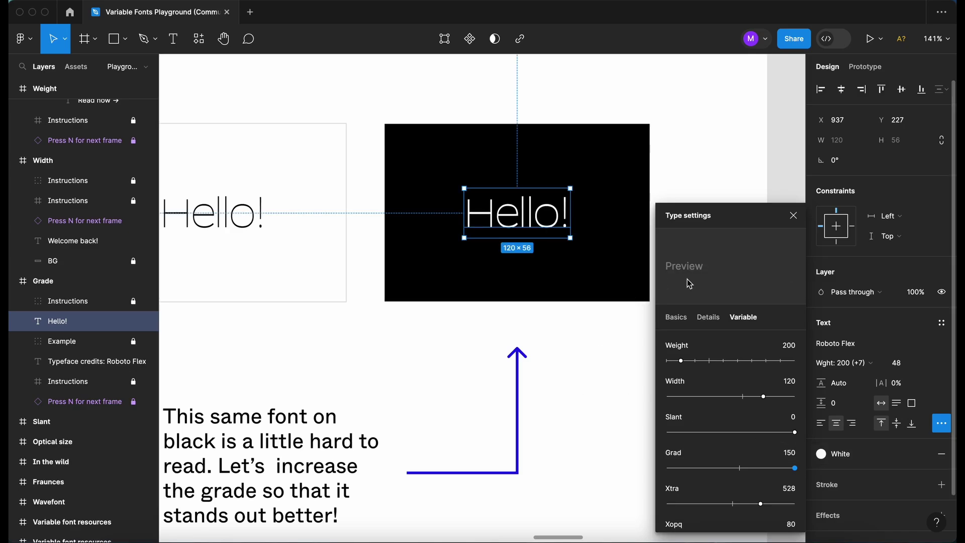
left_click(793, 216)
scroll(631, 323, "down", 5)
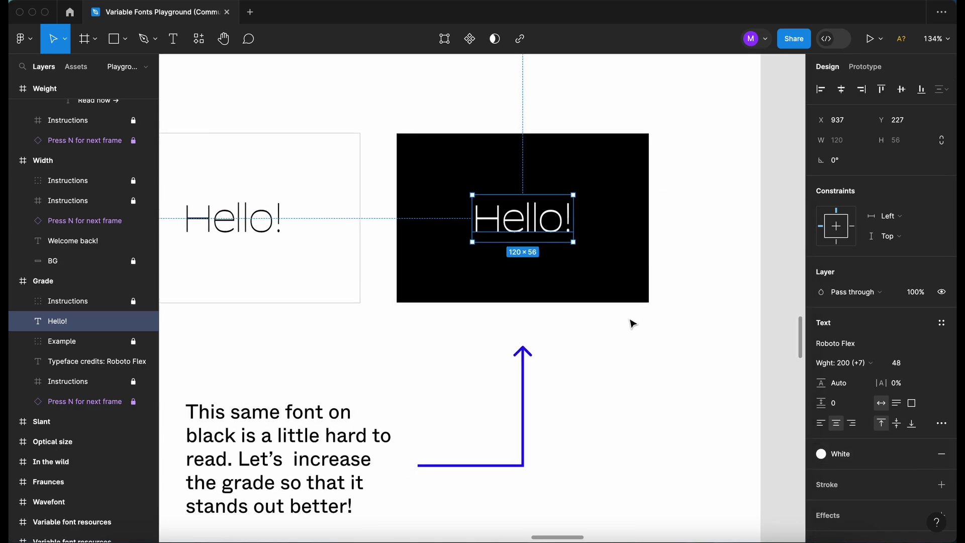
left_click(659, 306)
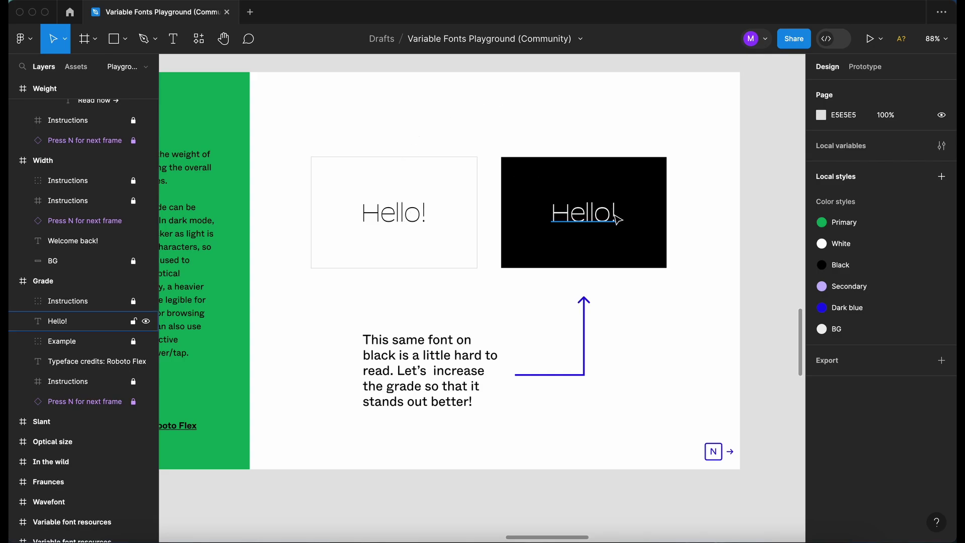
scroll(620, 301, "right", 6)
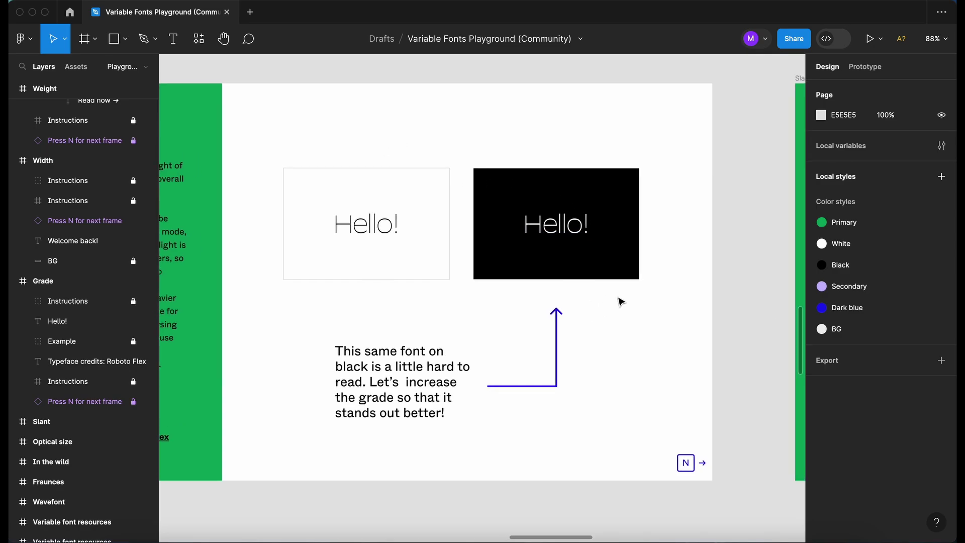
scroll(621, 301, "right", 8)
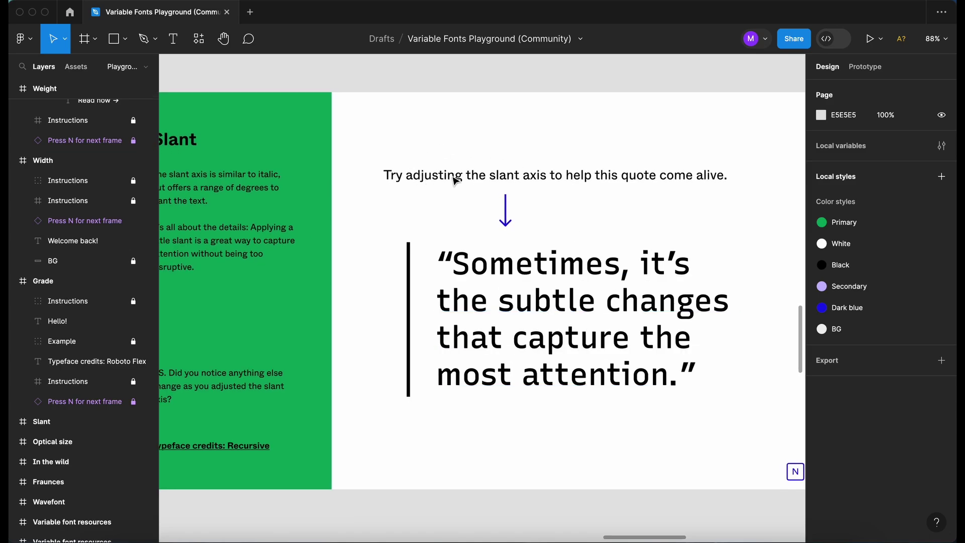
Set the quote's Slant axis to -15 so it leans like italic
scroll(458, 176, "right", 1)
scroll(626, 219, "down", 2)
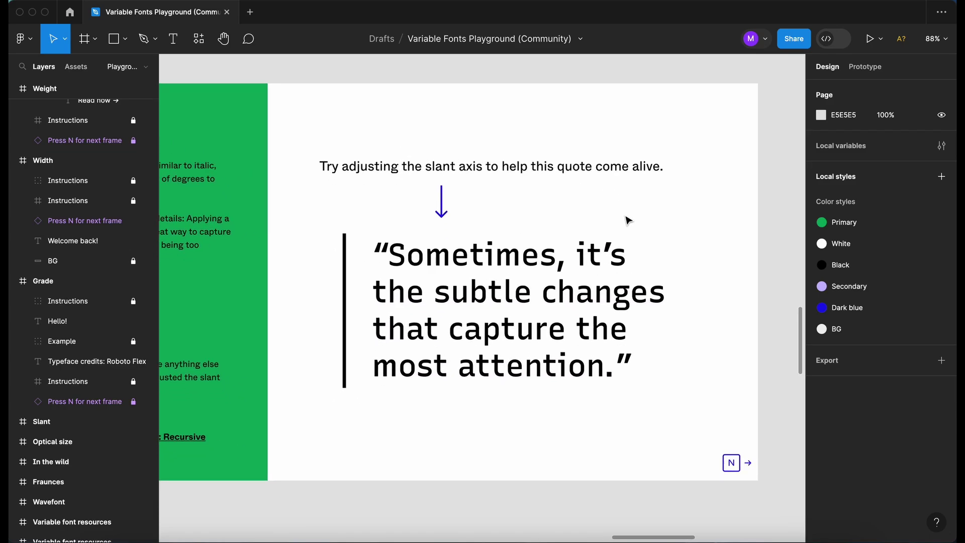
left_click(476, 280)
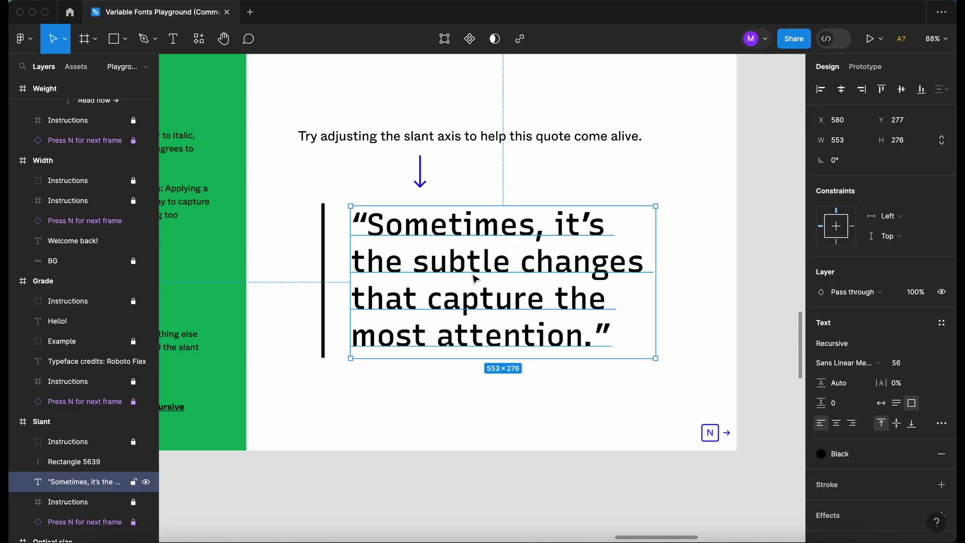
left_click(940, 424)
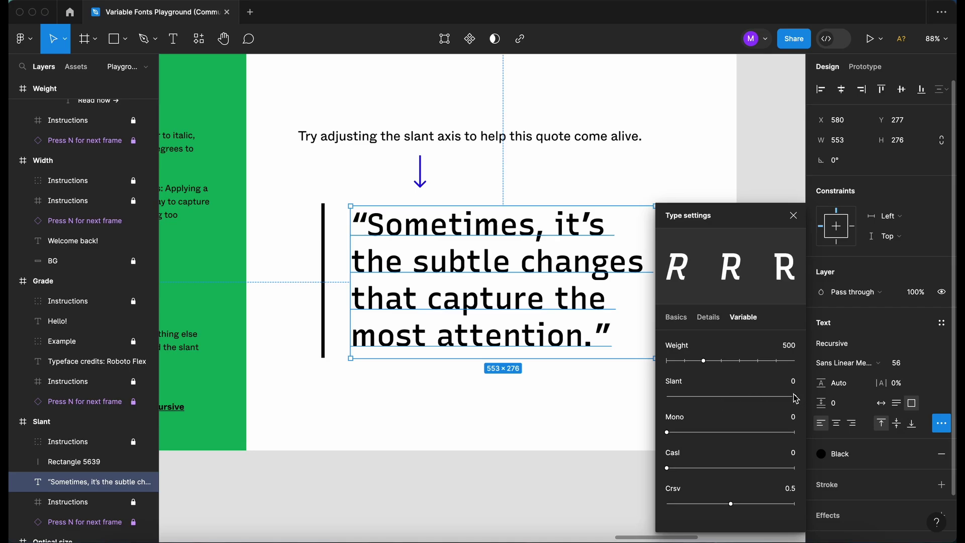
left_click_drag(794, 398, 664, 402)
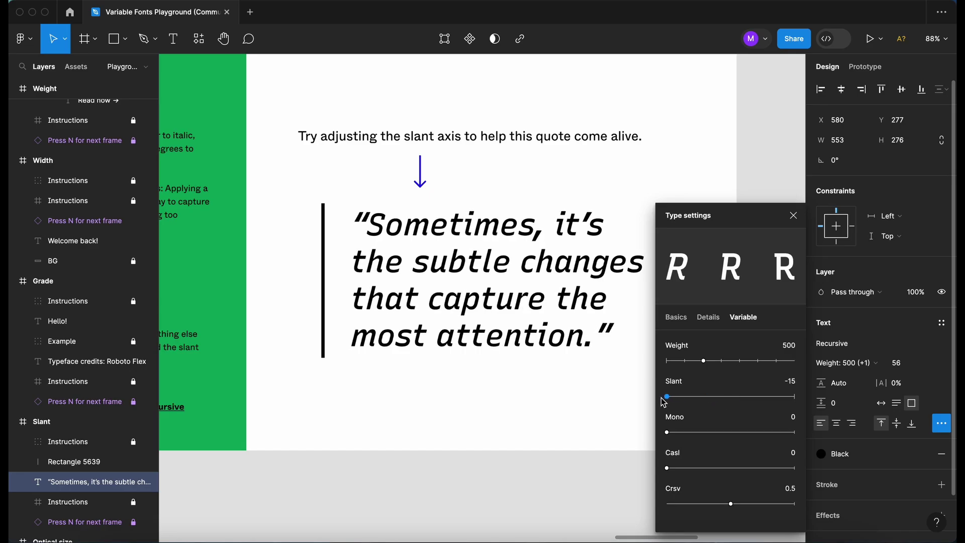
left_click(568, 484)
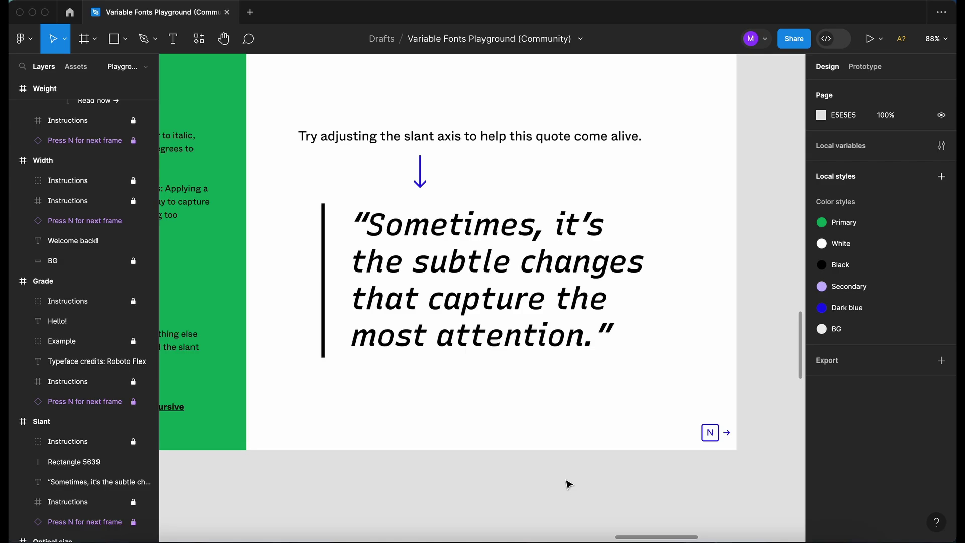
key("n")
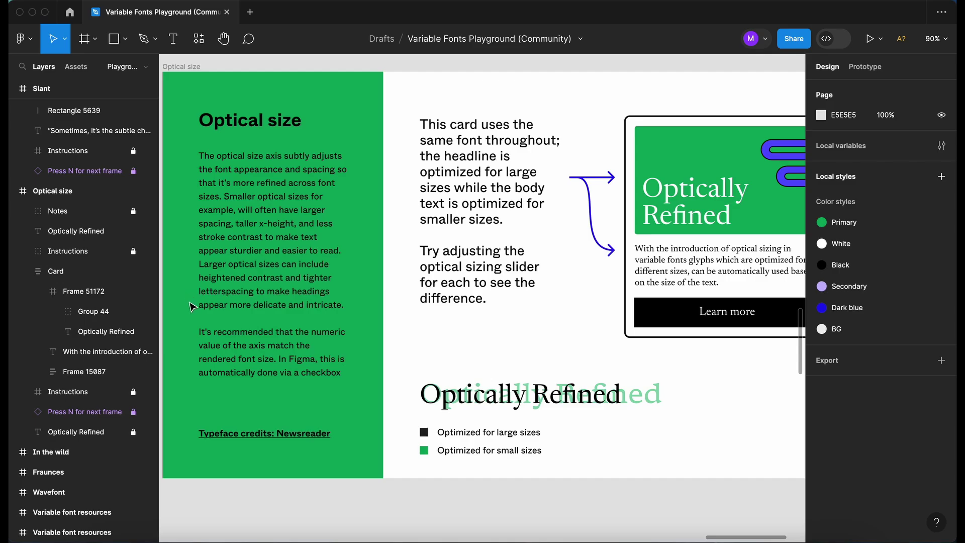
scroll(243, 314, "down", 1)
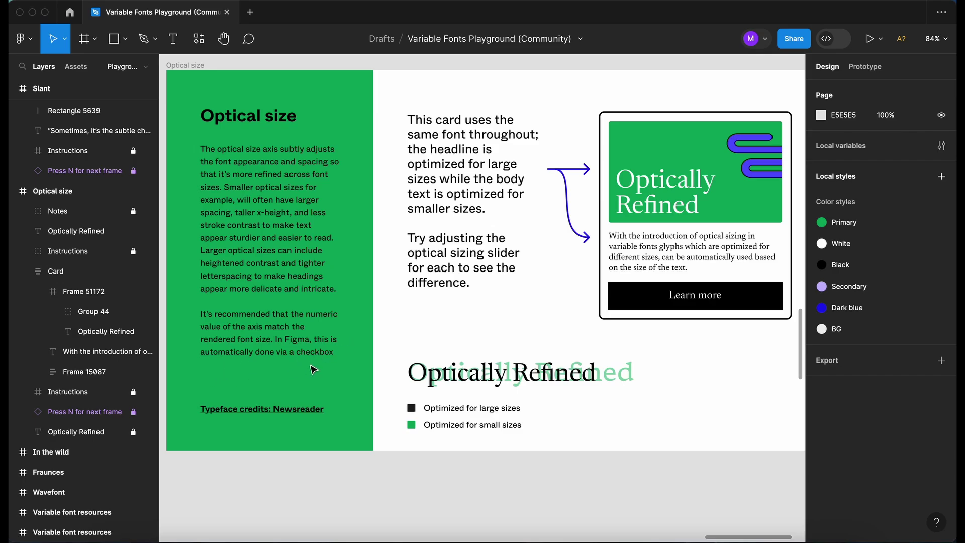
scroll(349, 356, "right", 6)
scroll(349, 357, "up", 2)
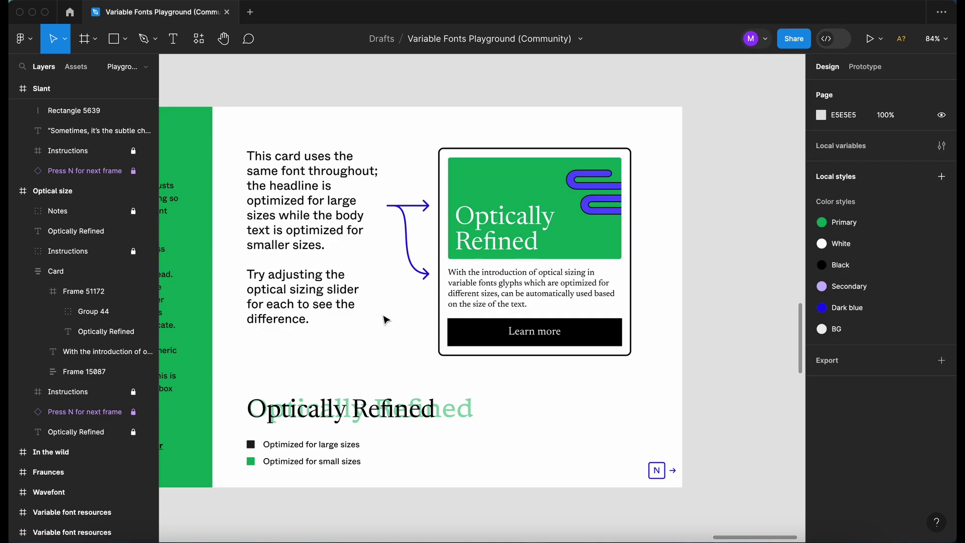
Lower the 'Optically Refined' headline's optical size toward 6, then restore automatic sizing at 48
left_click(507, 234)
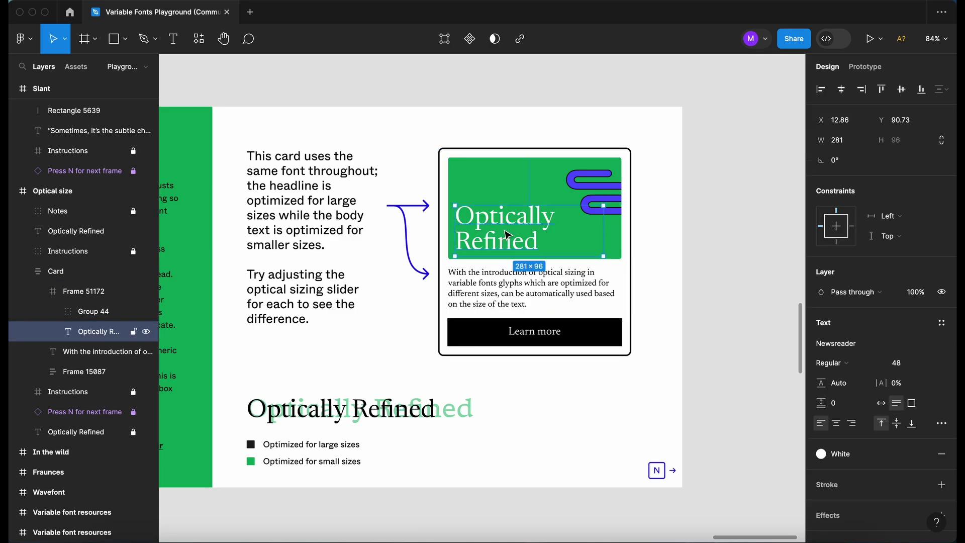
left_click(942, 423)
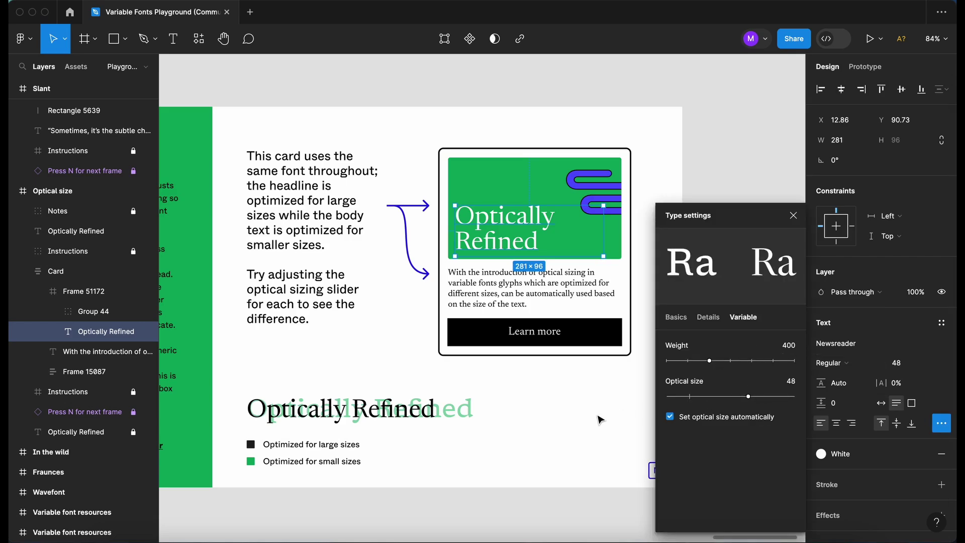
scroll(599, 419, "right", 2)
scroll(599, 419, "up", 1)
left_click_drag(749, 397, 667, 400)
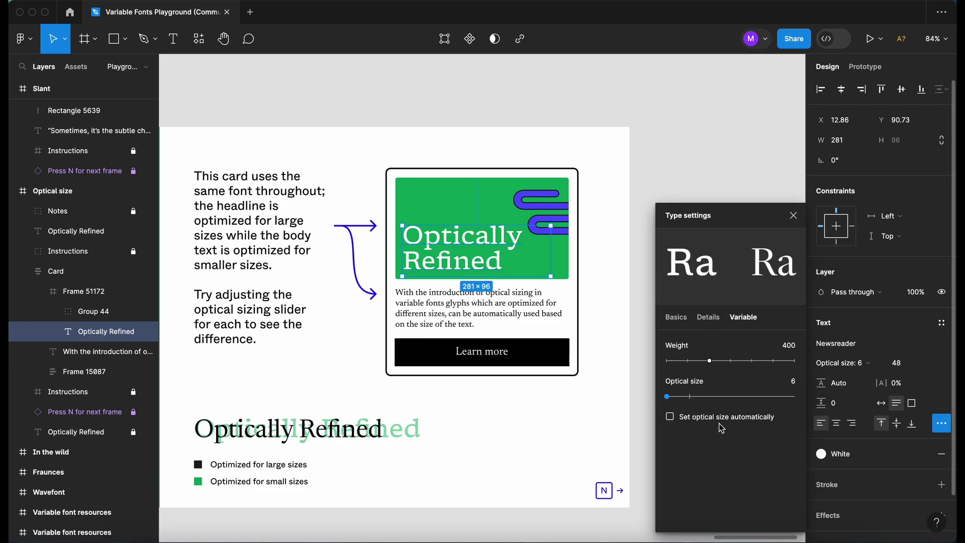
left_click(670, 418)
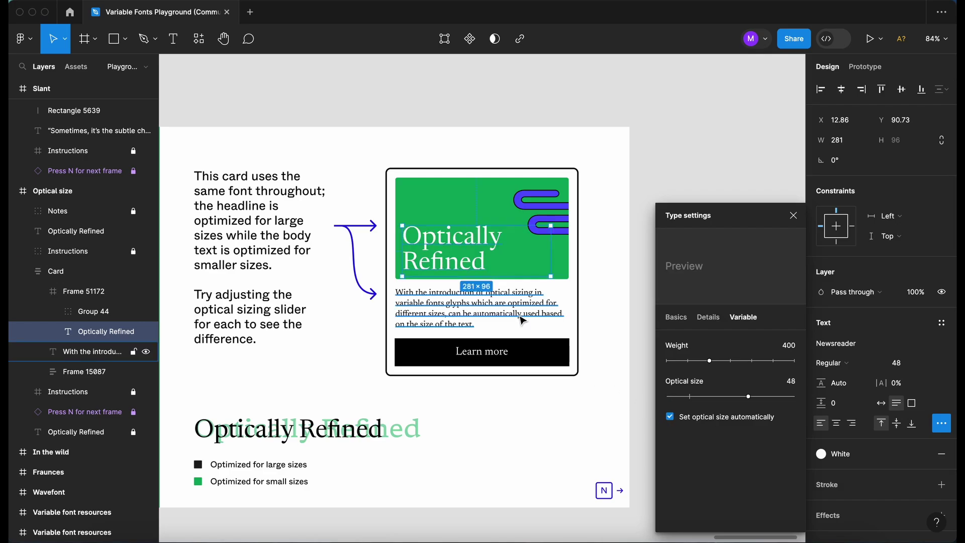
Try optical sizes 72 and 6 on the card's body text, then return it to automatic at 16
left_click(484, 321)
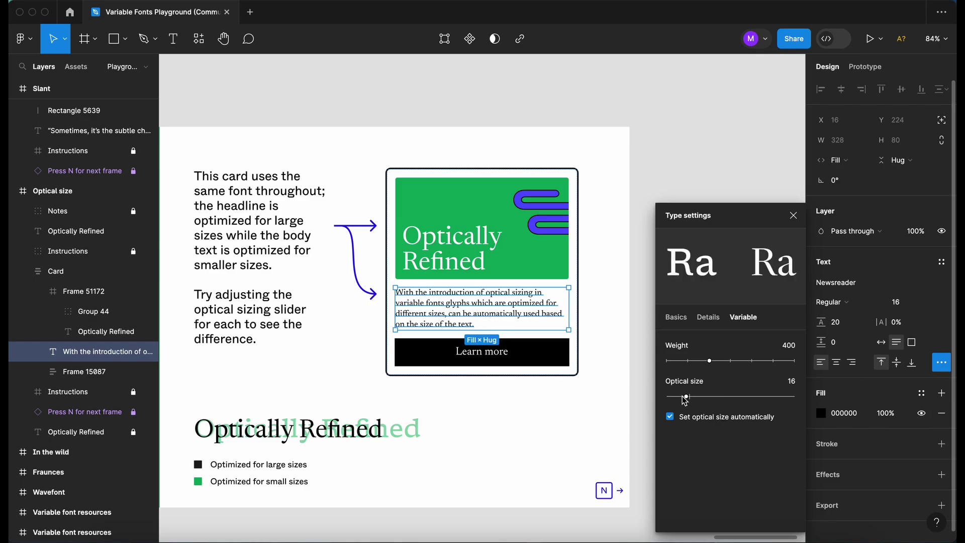
left_click_drag(687, 401, 632, 405)
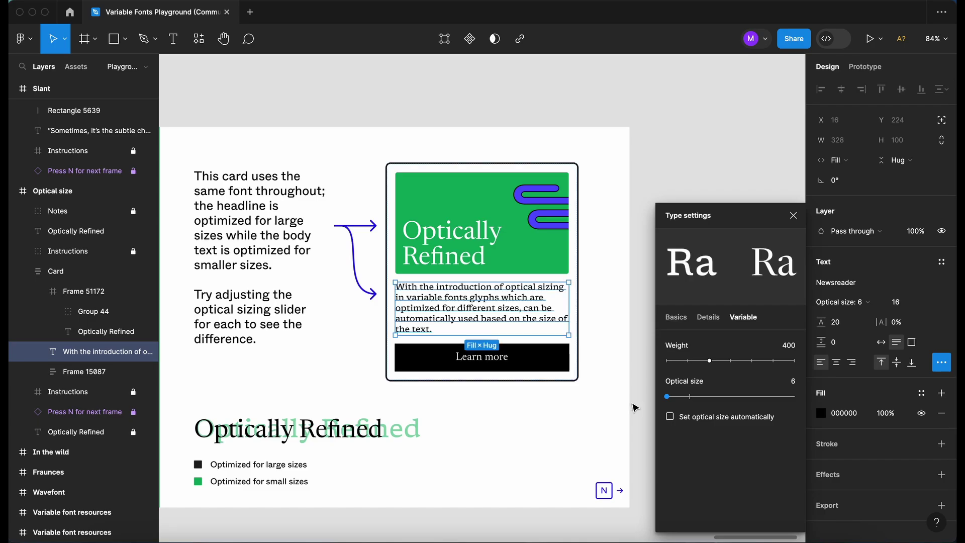
left_click(670, 417)
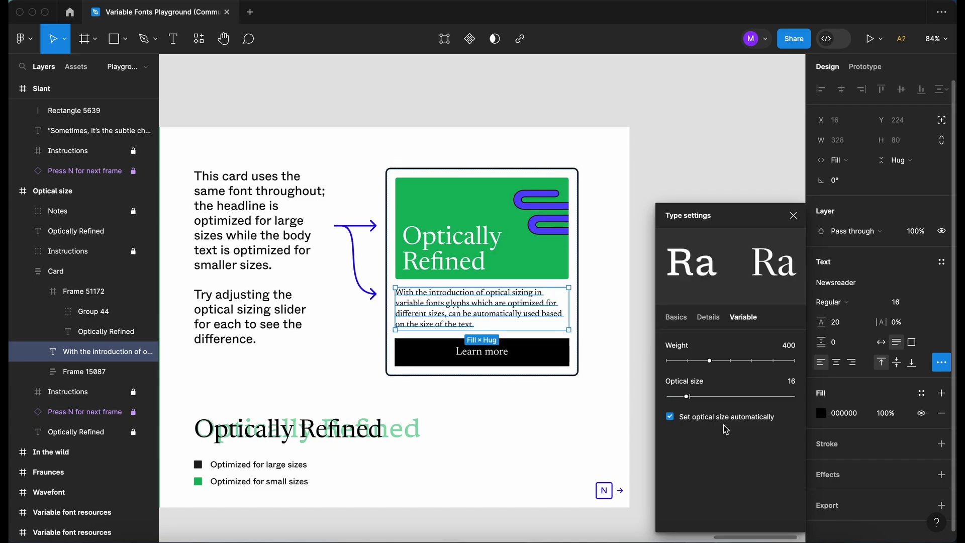
left_click(793, 222)
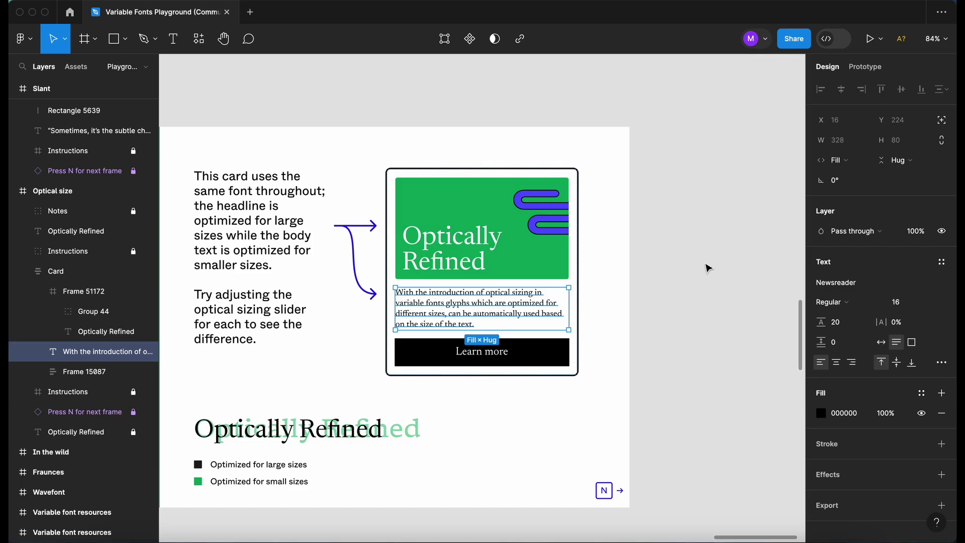
left_click(701, 268)
key("n")
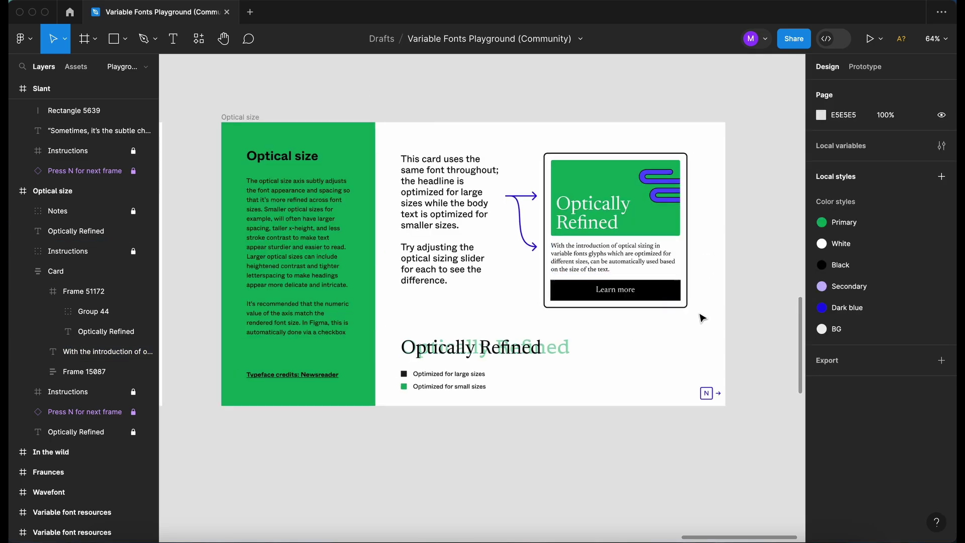
Make 'Honk for Wonky Fonts' bolder and reduce its Soft axis to 0
scroll(702, 317, "down", 10)
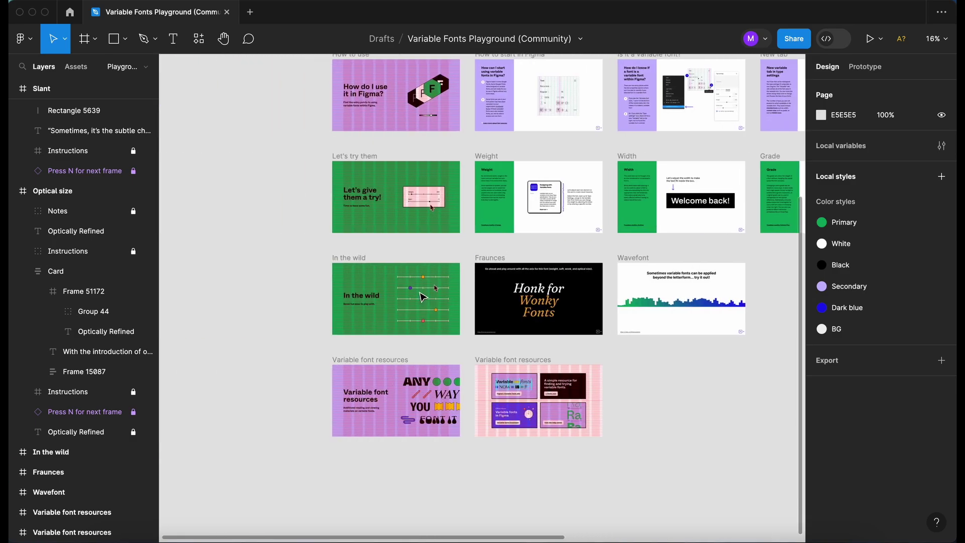
scroll(398, 295, "up", 10)
scroll(368, 457, "left", 3)
scroll(369, 457, "right", 10)
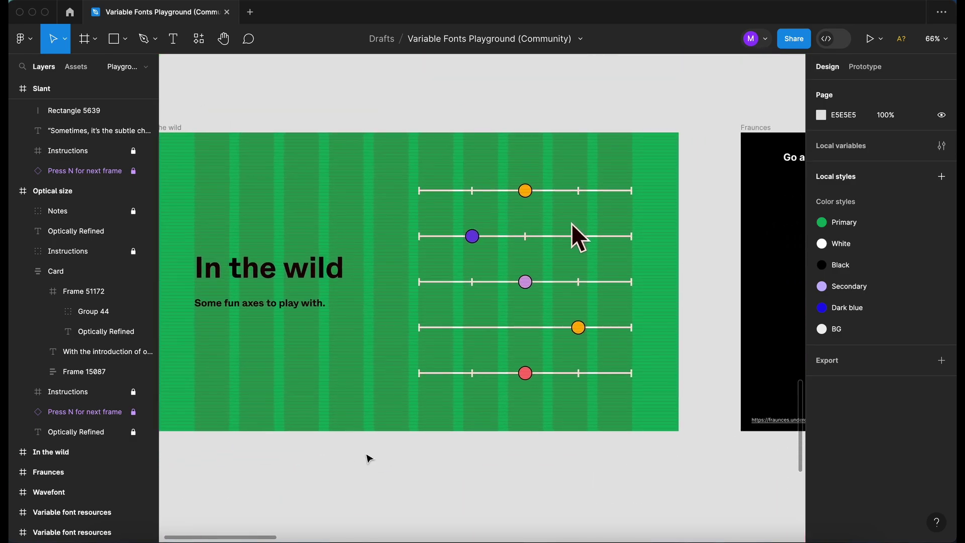
scroll(370, 458, "left", 1)
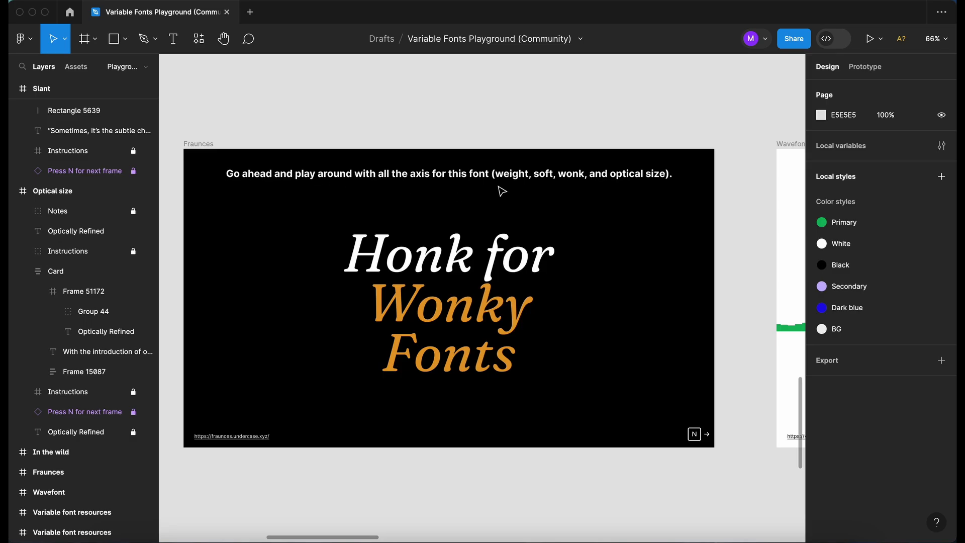
left_click(428, 305)
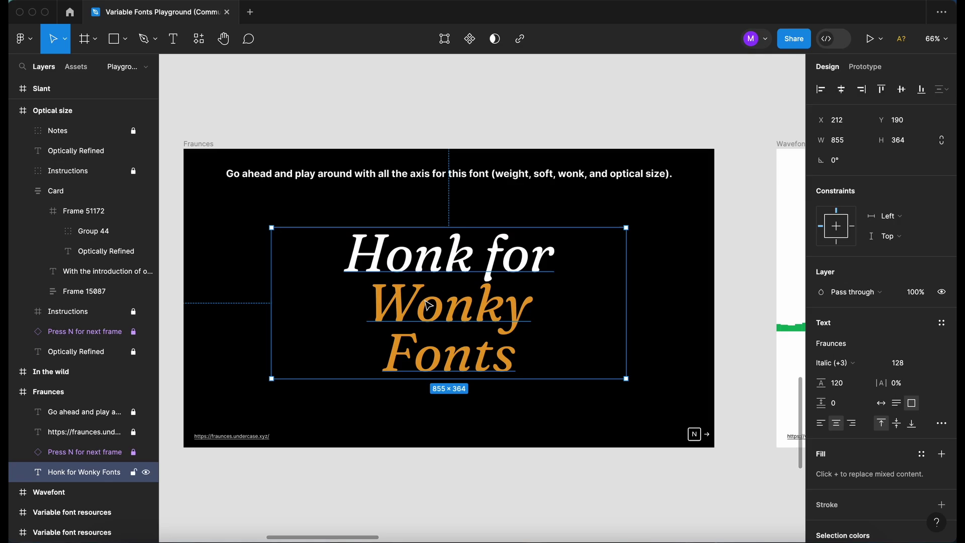
left_click(942, 424)
scroll(603, 305, "right", 3)
scroll(603, 305, "down", 1)
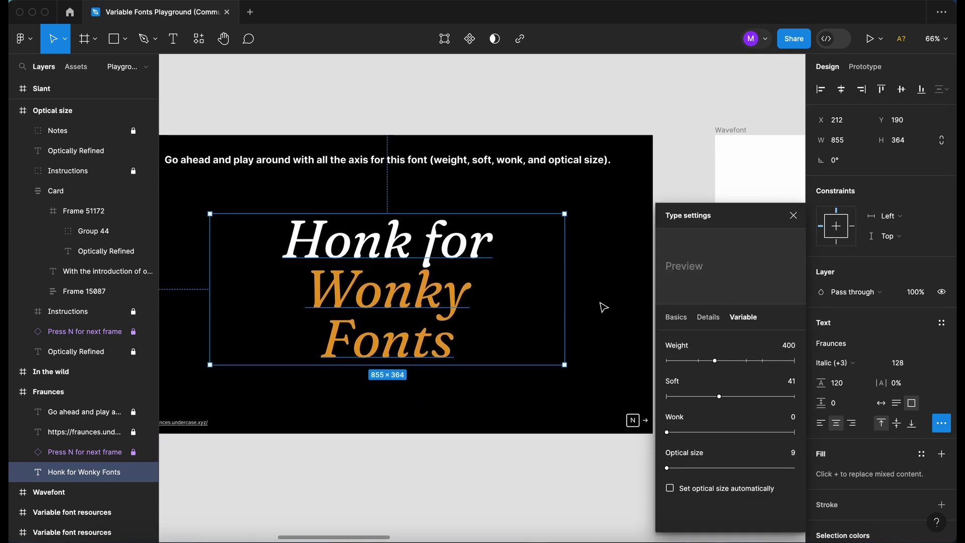
left_click_drag(715, 360, 751, 365)
left_click_drag(719, 396, 745, 402)
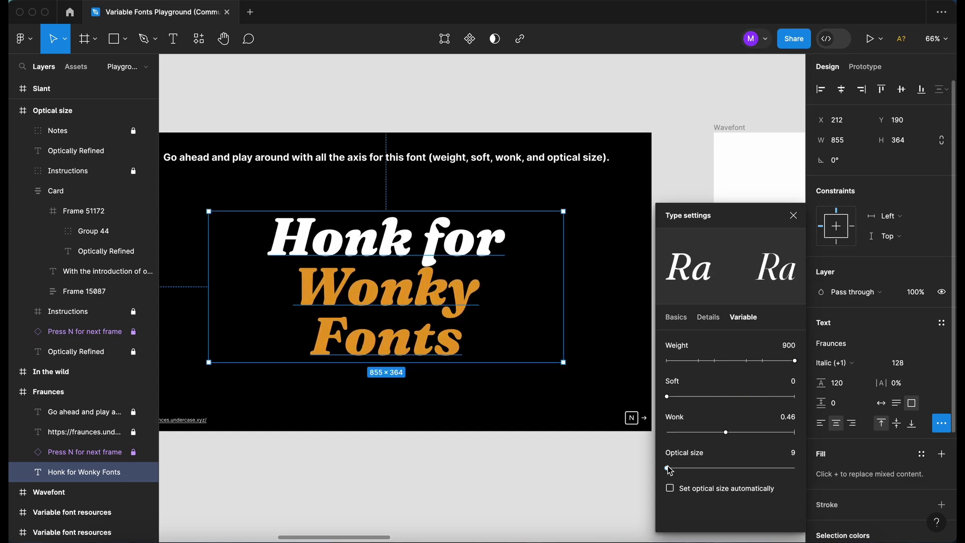
Set Wonk to 0.46, optical size to automatic, and weight back to 567
left_click_drag(667, 467, 744, 478)
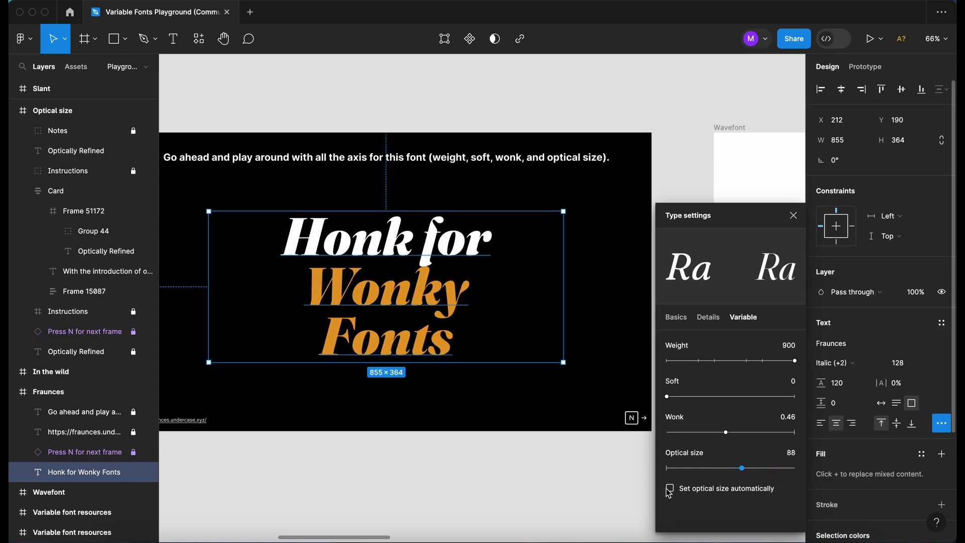
left_click(670, 489)
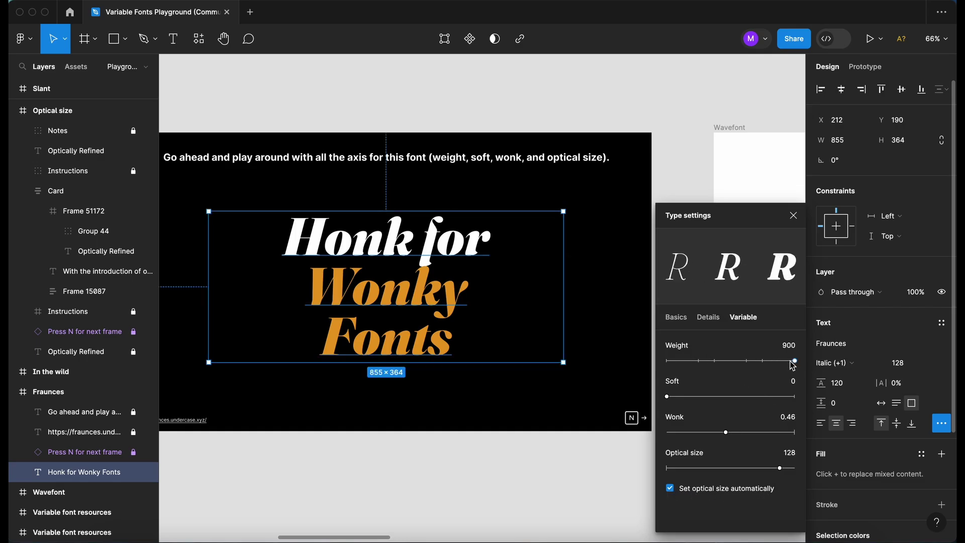
left_click_drag(793, 366, 744, 371)
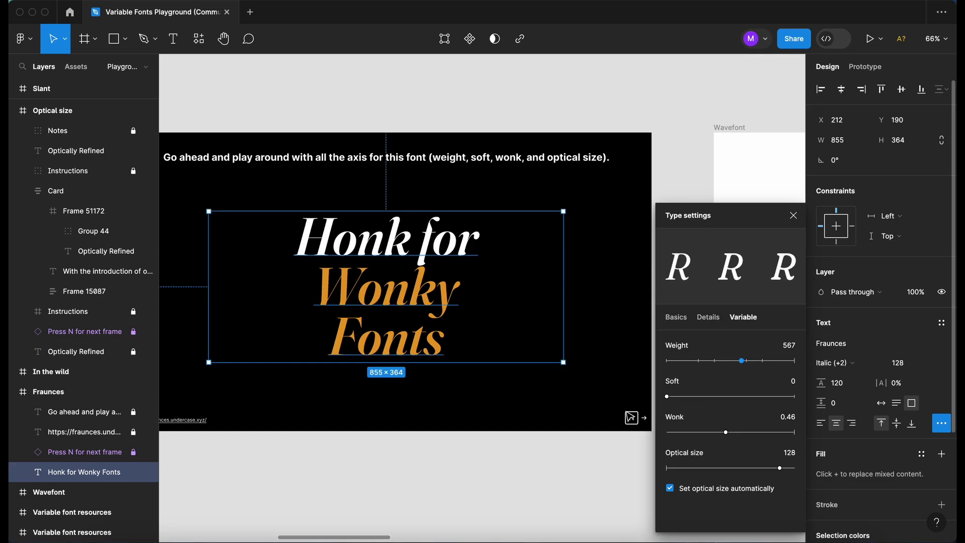
left_click(505, 462)
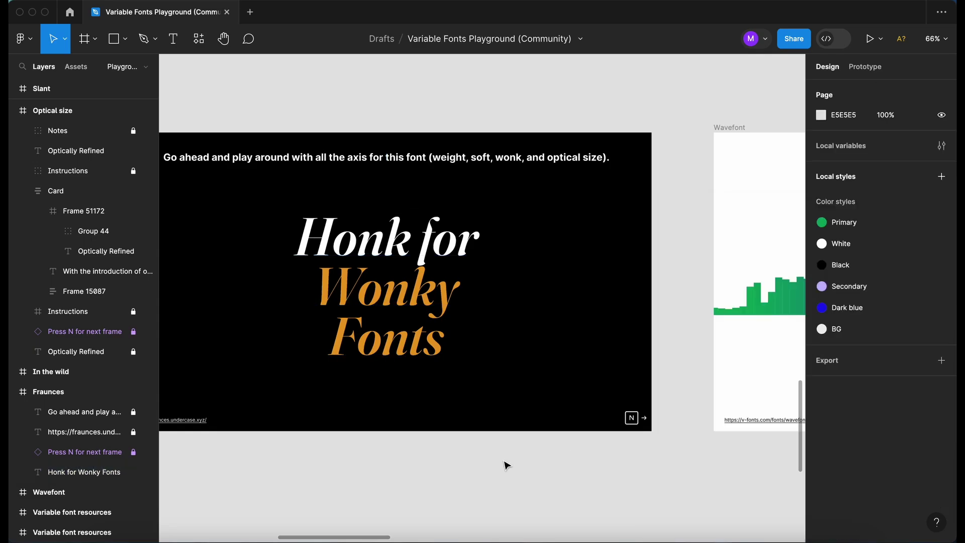
Set the Wavefont waveform to width 108, Algn 0.51 to centre the bars, and radius 50
key("n")
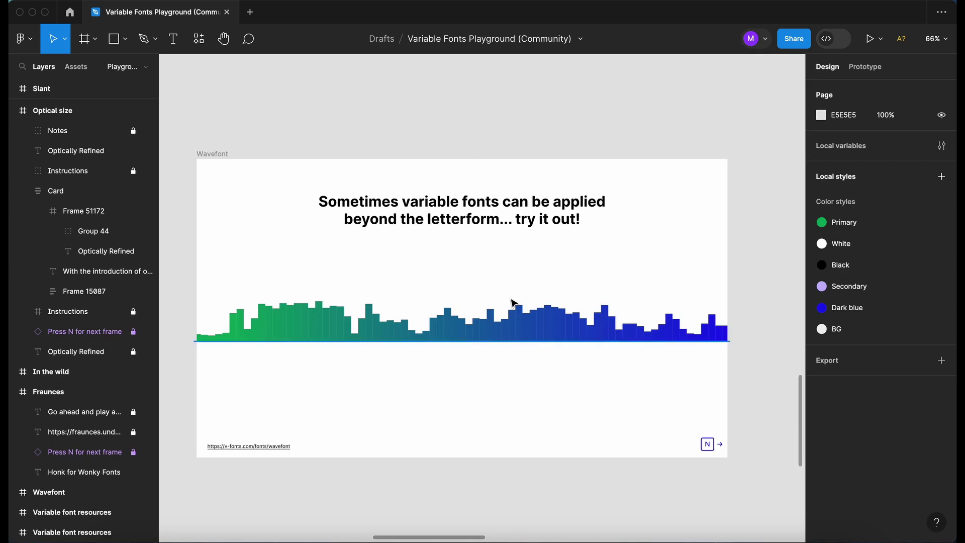
left_click(558, 332)
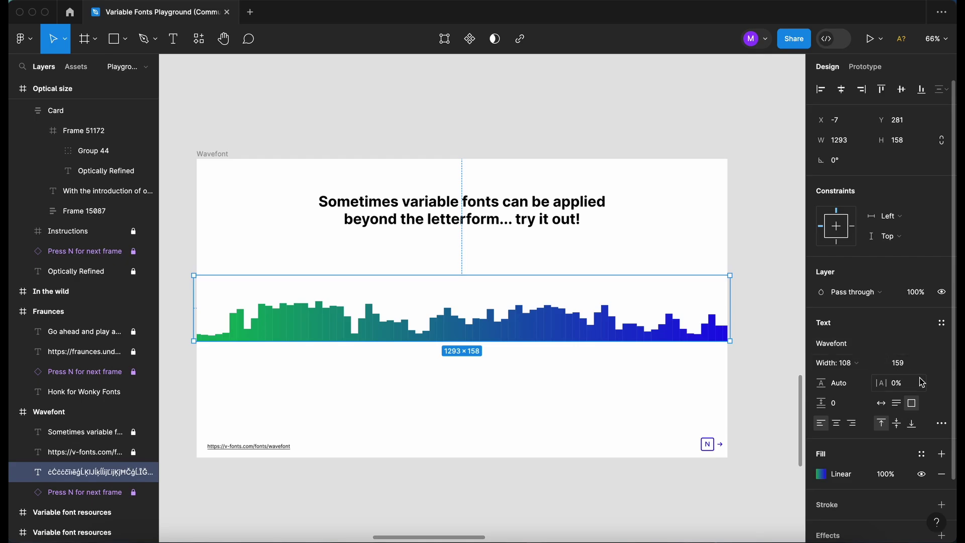
left_click(941, 424)
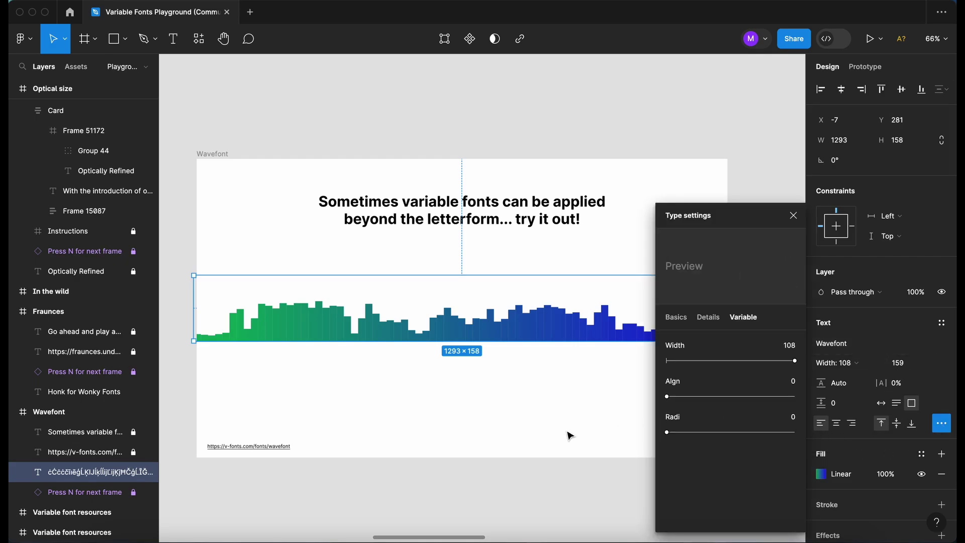
scroll(547, 435, "right", 2)
scroll(548, 436, "down", 2)
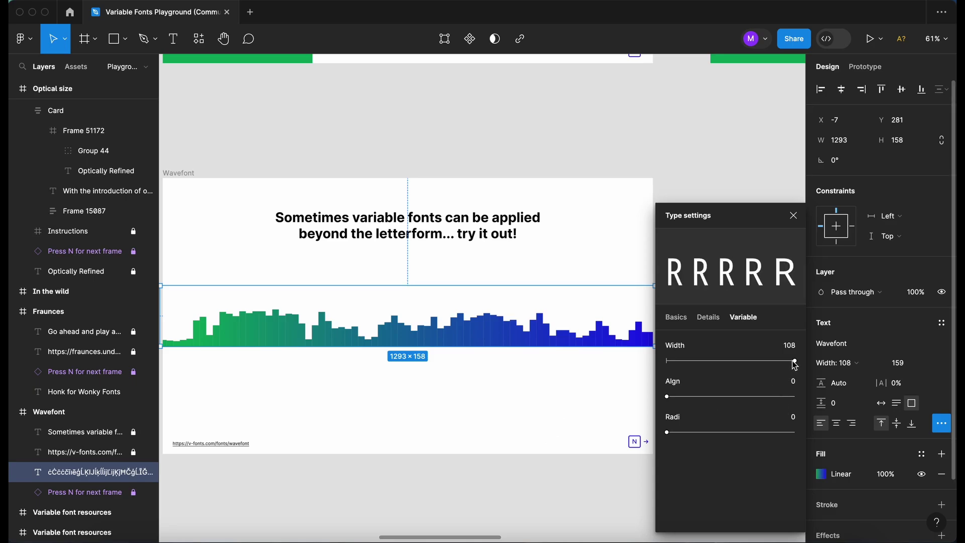
mouse_move(794, 362)
left_mouse_down()
mouse_move(712, 366)
mouse_move(797, 364)
left_mouse_up()
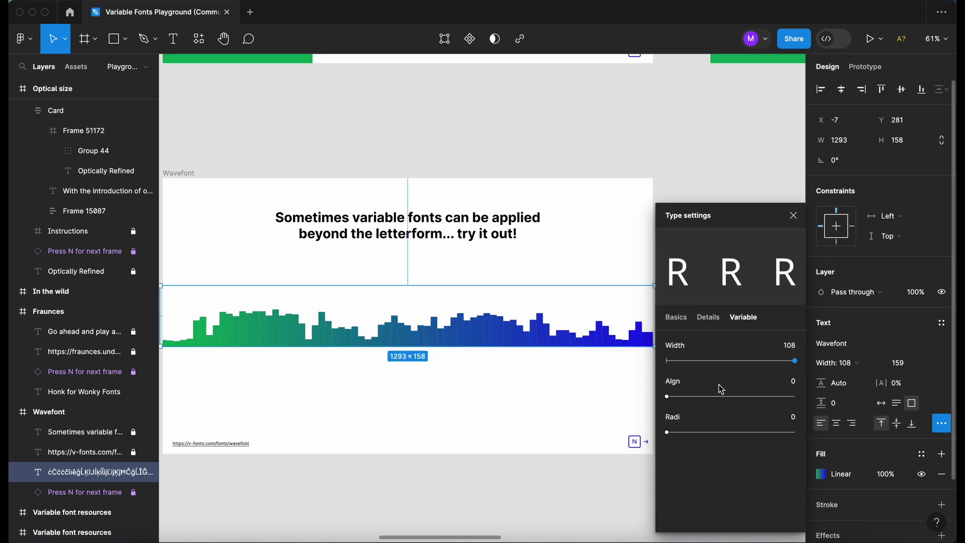
left_click_drag(675, 399, 733, 400)
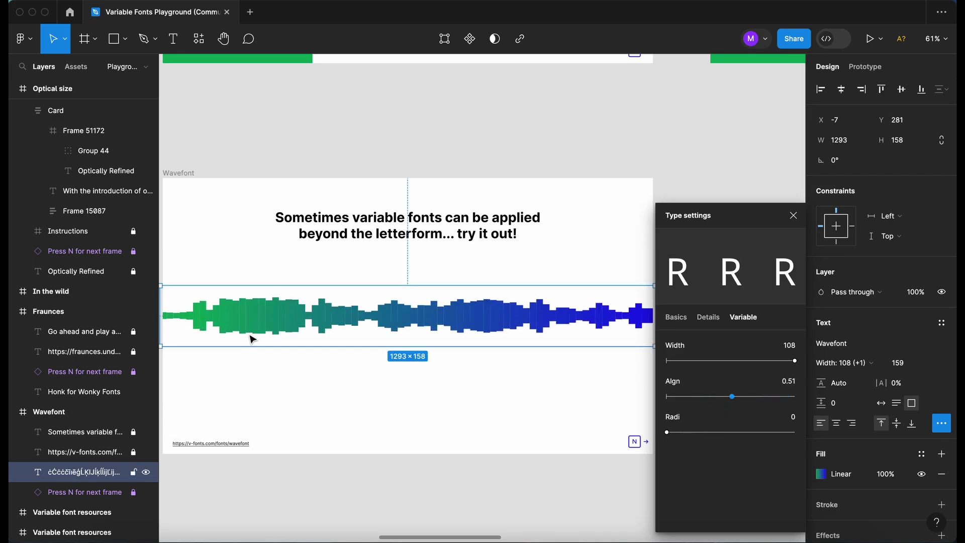
left_click_drag(669, 435, 764, 434)
left_click(684, 191)
scroll(720, 221, "up", 1)
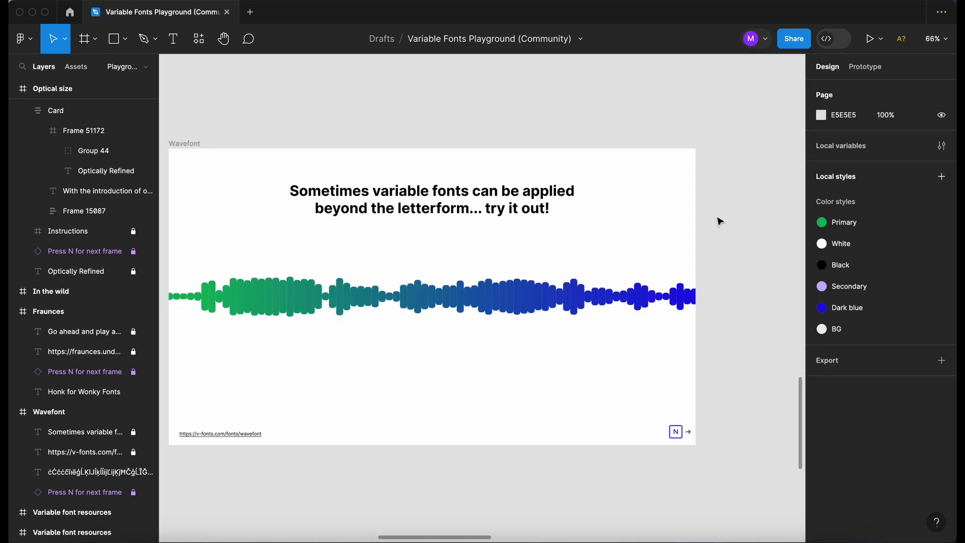
Zoom out to an overview of all frames and select the second Variable font resources slide
scroll(719, 221, "down", 3)
scroll(553, 216, "down", 10)
scroll(552, 216, "left", 10)
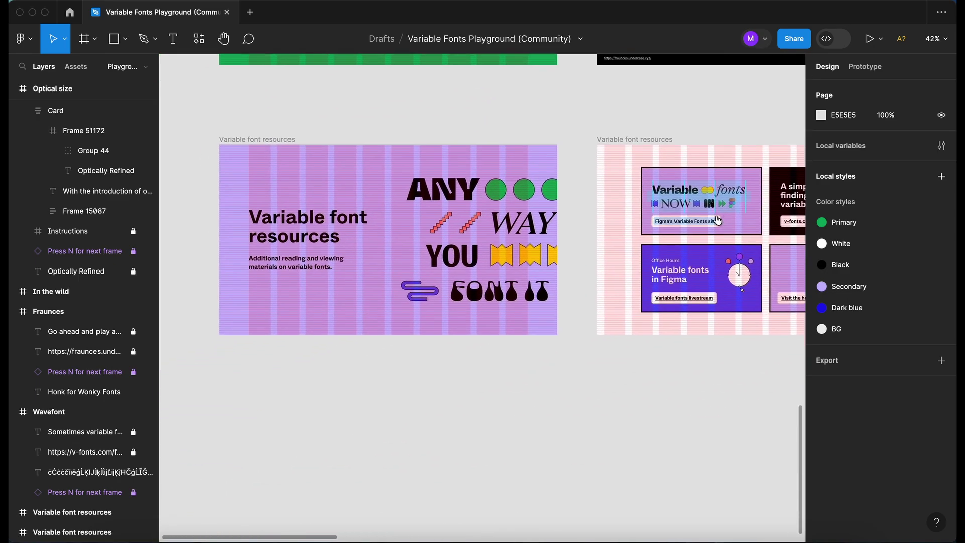
scroll(394, 215, "up", 5)
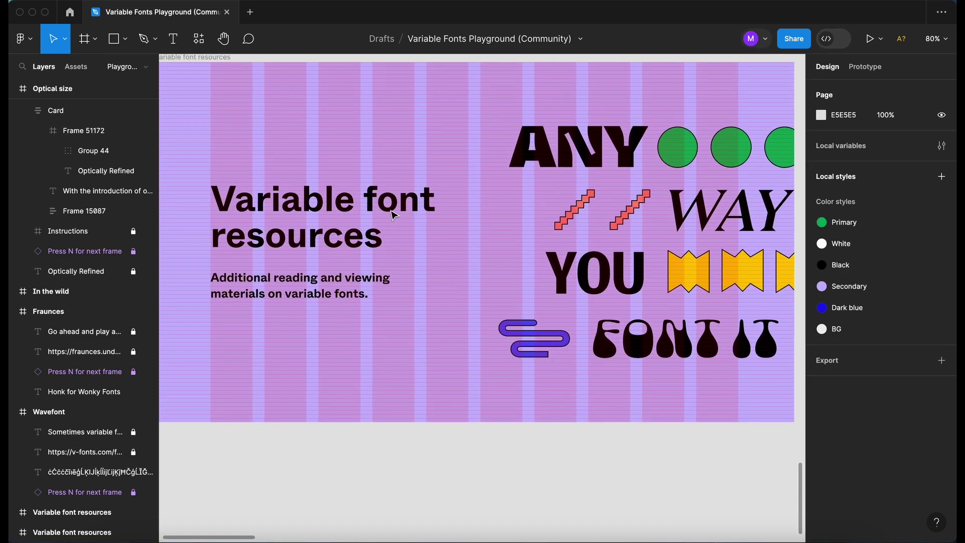
scroll(394, 216, "right", 10)
scroll(394, 216, "left", 1)
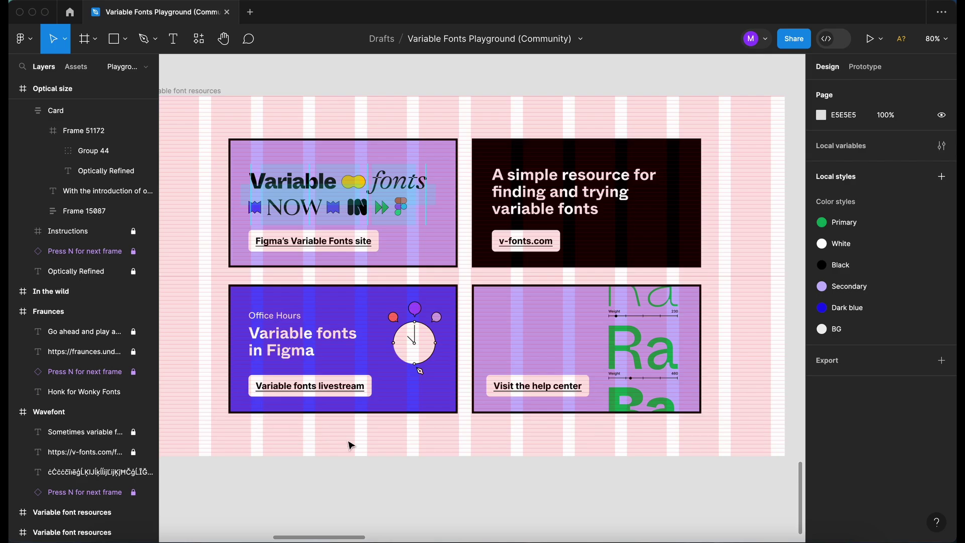
scroll(350, 445, "down", 10)
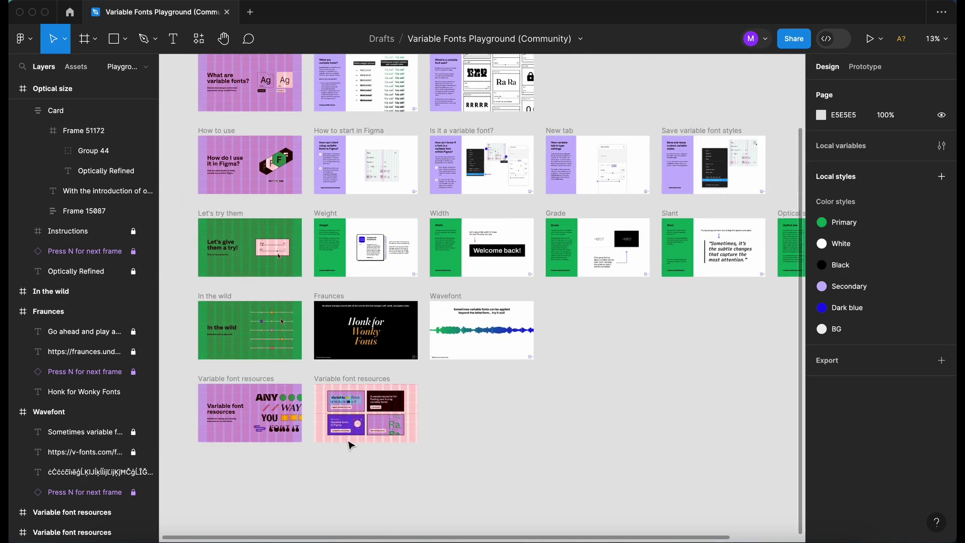
scroll(350, 444, "down", 3)
left_click(392, 419)
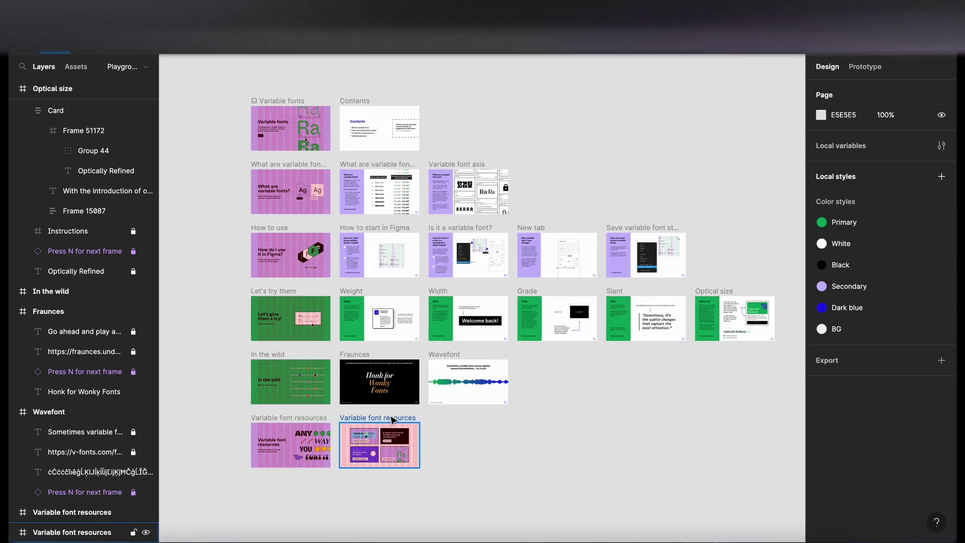